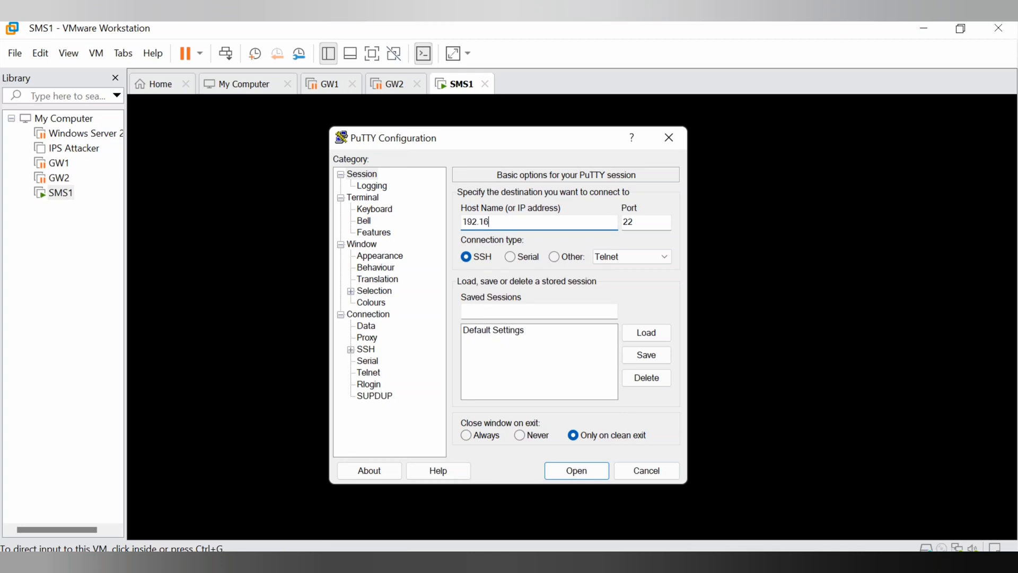
SSH to 192.168.1.101, accept its host key, maximise the window and log in as admin.
{"action": "type", "text": "8.1.101"}
{"action": "key", "text": "Return"}
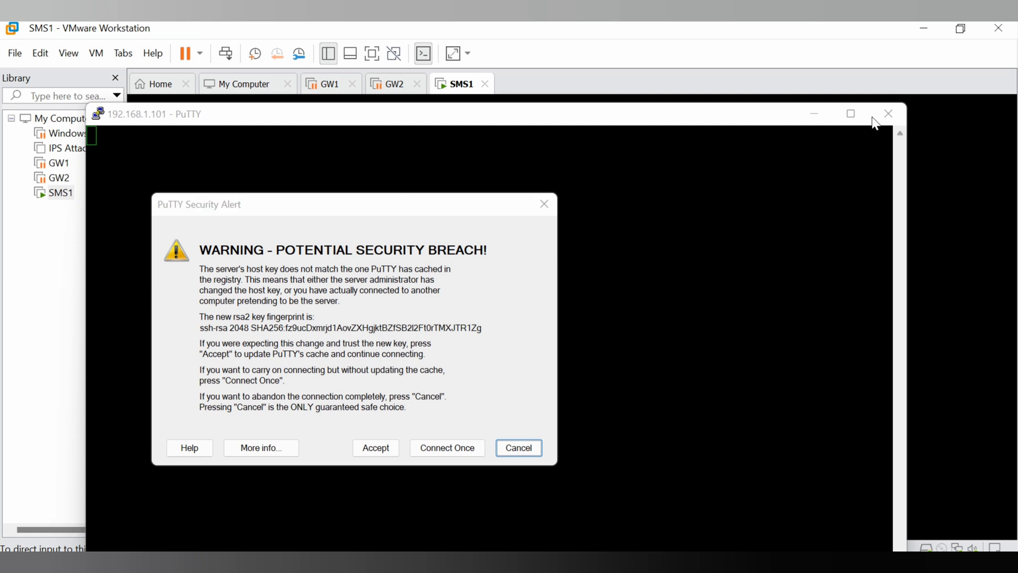
{"action": "left_click", "coordinate": [388, 449]}
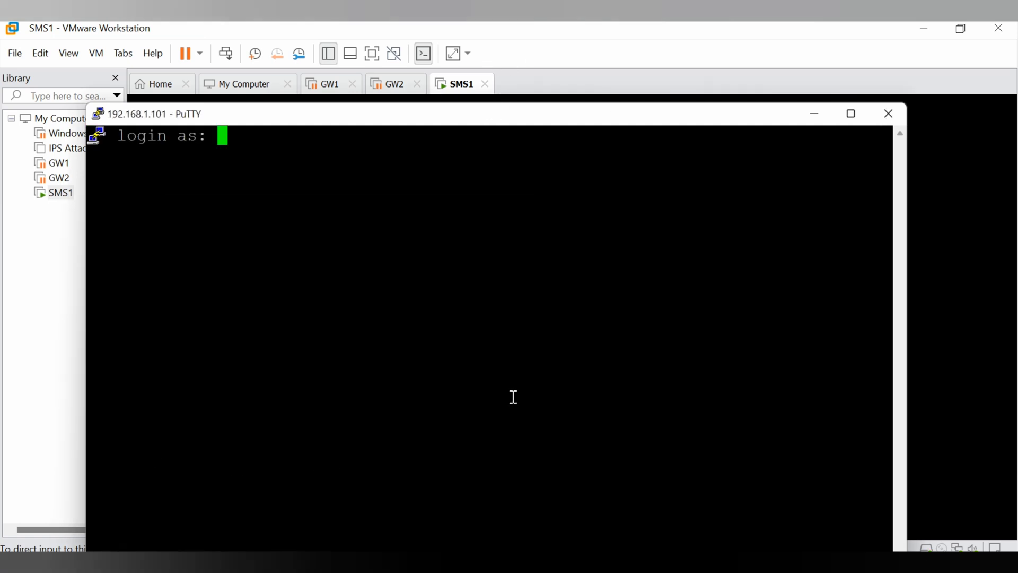
{"action": "left_click", "coordinate": [858, 120]}
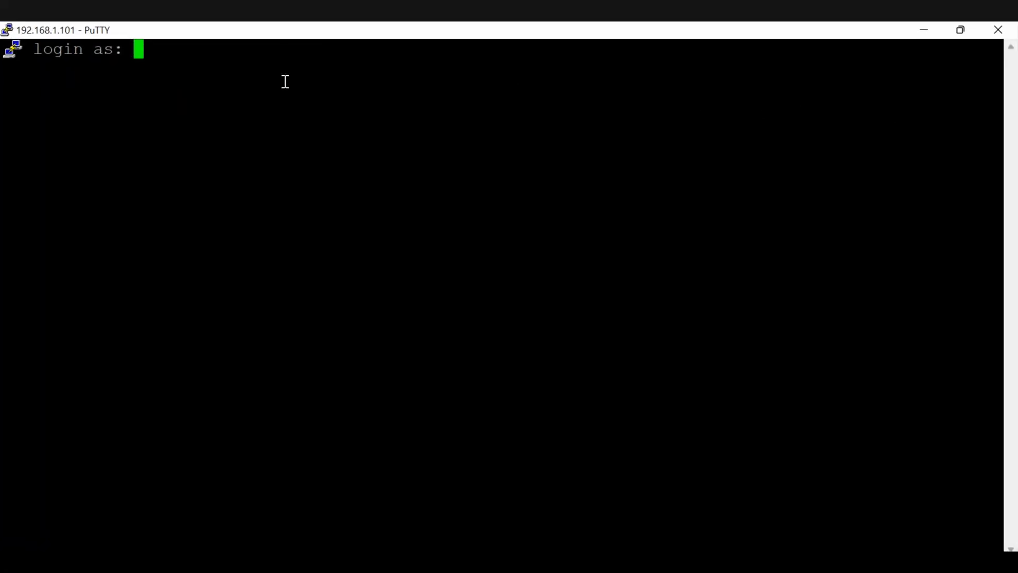
{"action": "type", "text": "admin"}
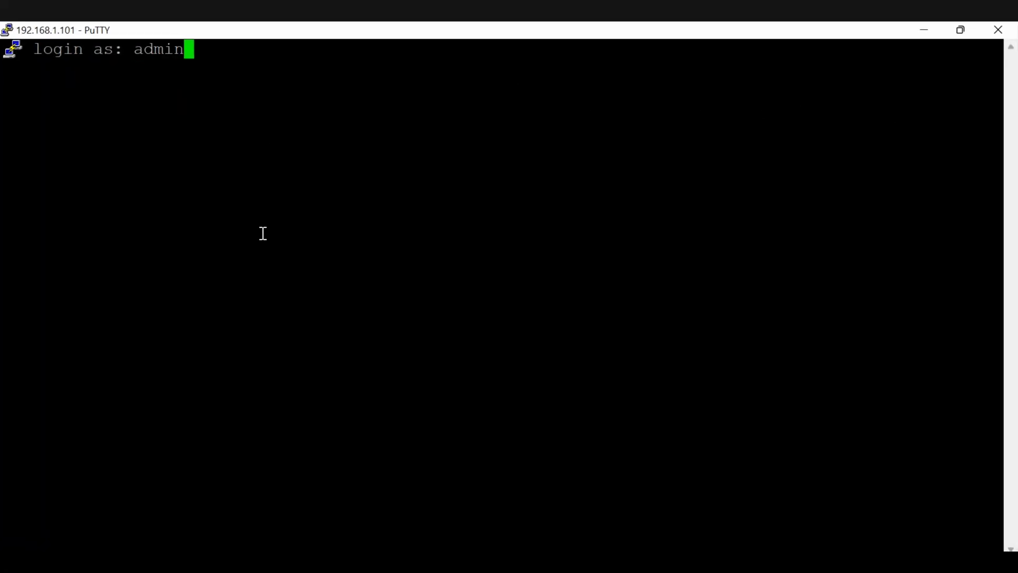
{"action": "key", "text": "Return"}
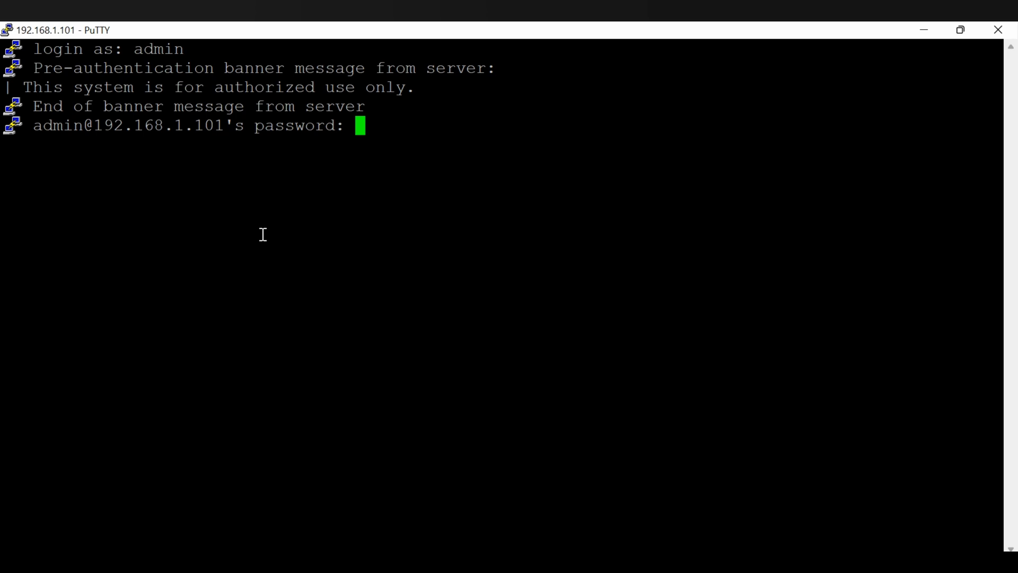
Finish logging in, then set a new expert password with set expert-password, entered twice.
{"action": "key", "text": "Return"}
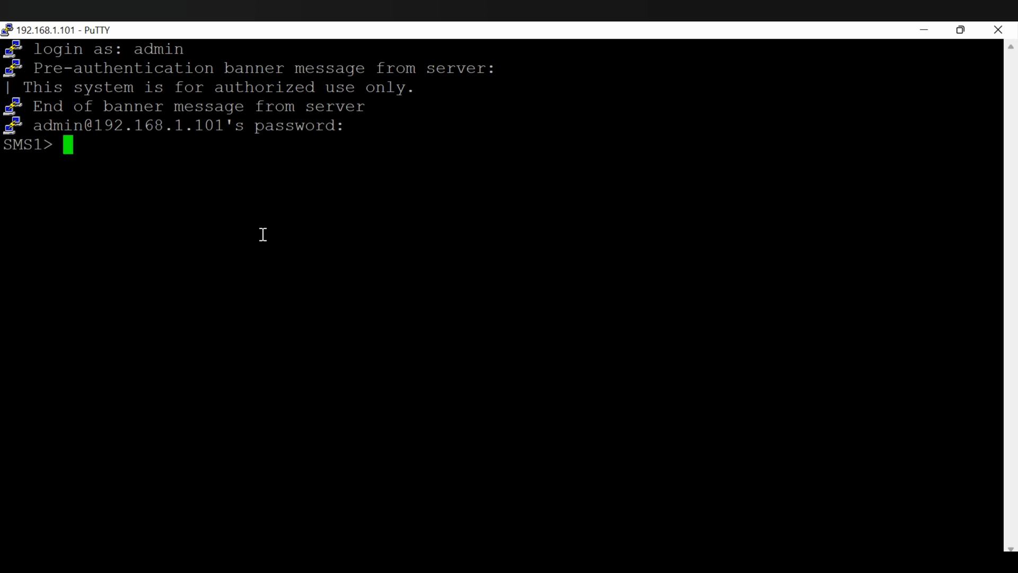
{"action": "type", "text": "set "}
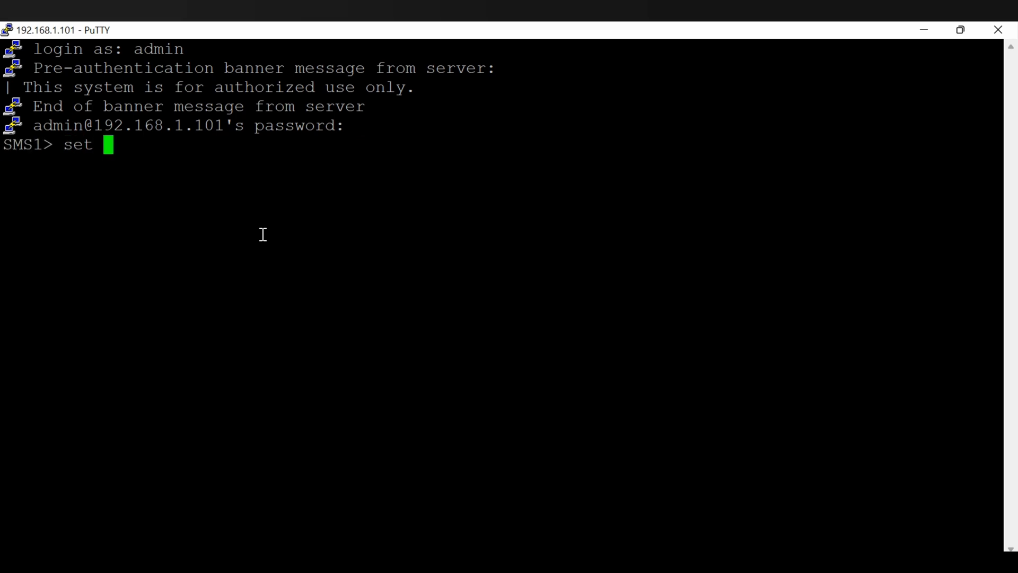
{"action": "type", "text": "exper"}
{"action": "key", "text": "Tab"}
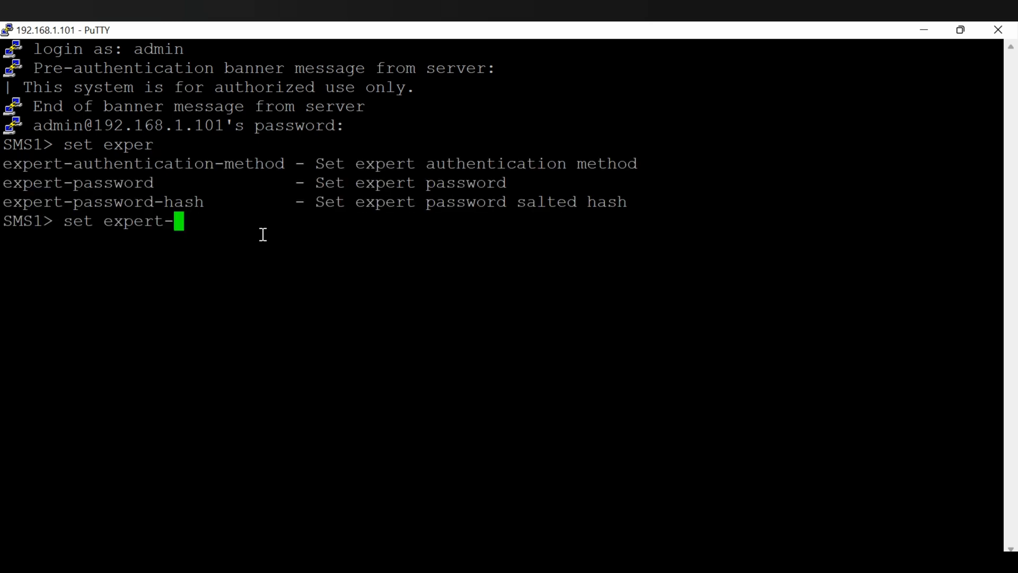
{"action": "type", "text": "p"}
{"action": "key", "text": "Tab"}
{"action": "key", "text": "Return"}
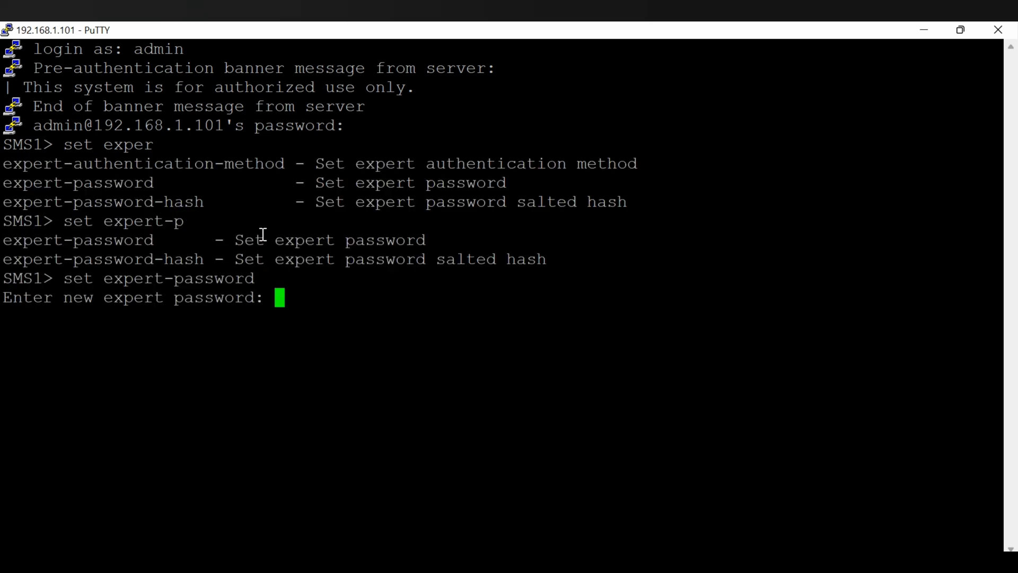
{"action": "key", "text": "Return"}
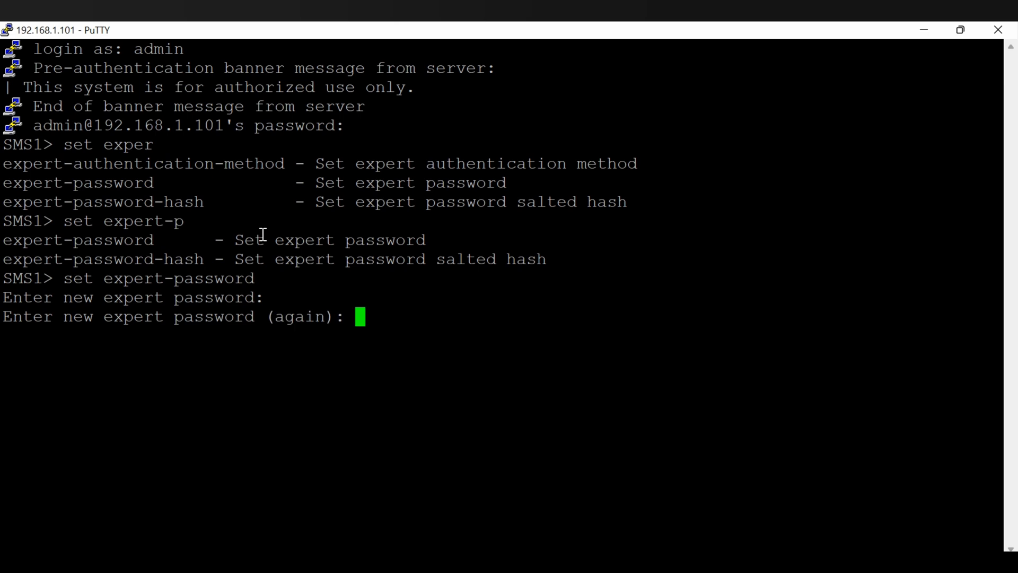
{"action": "key", "text": "Return"}
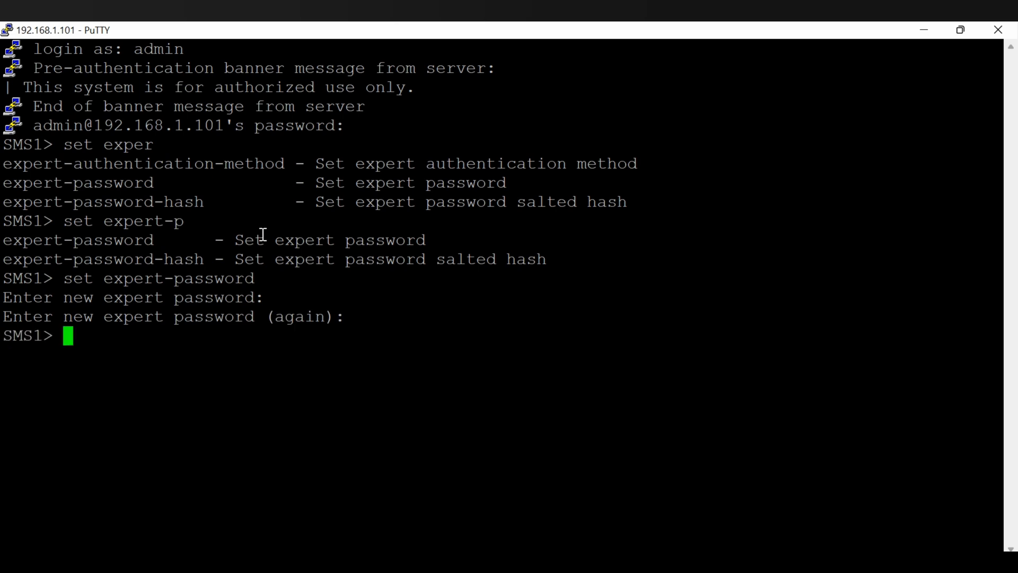
Enter expert mode with the new expert password.
{"action": "type", "text": "expert"}
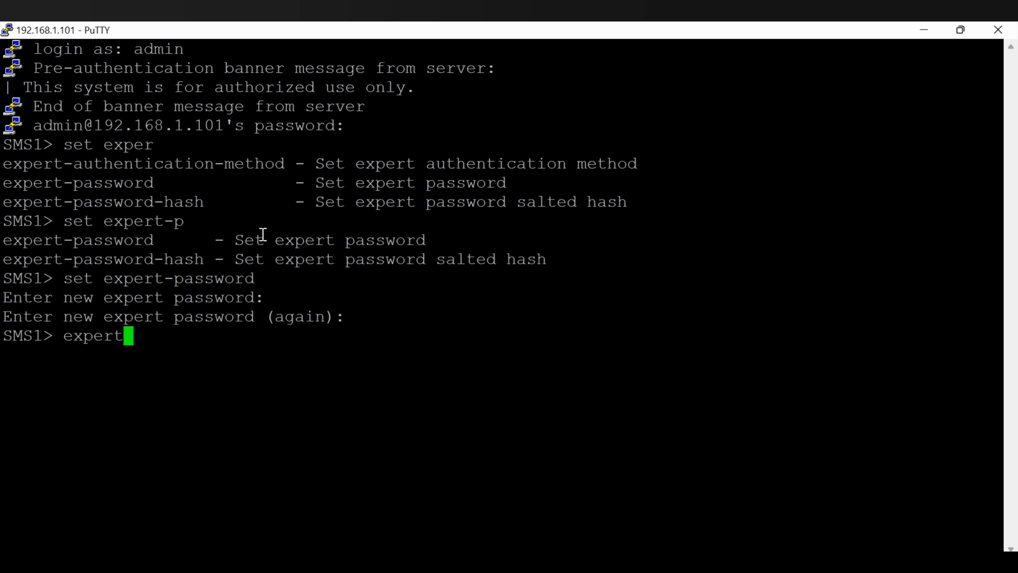
{"action": "key", "text": "Return"}
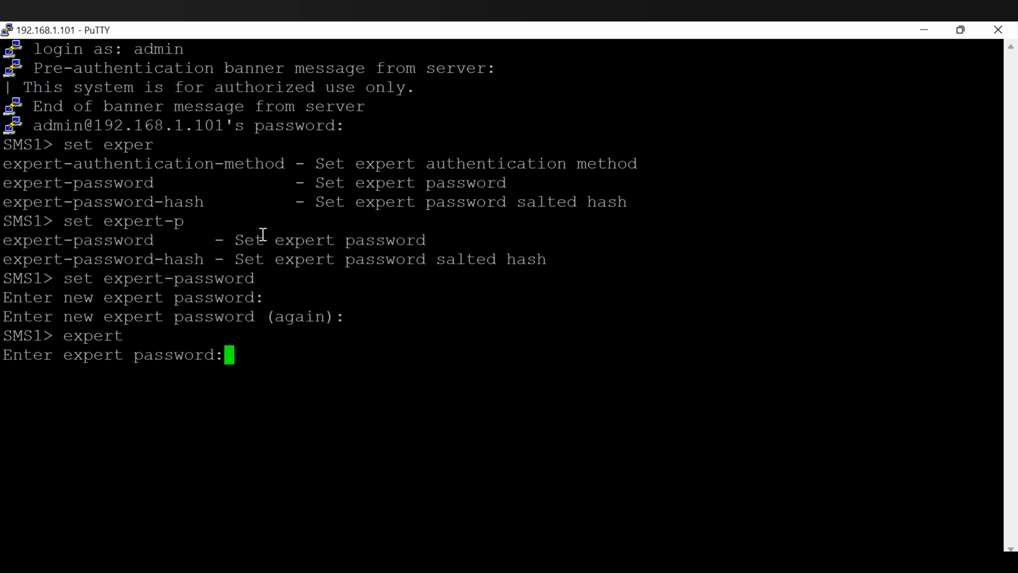
{"action": "key", "text": "Return"}
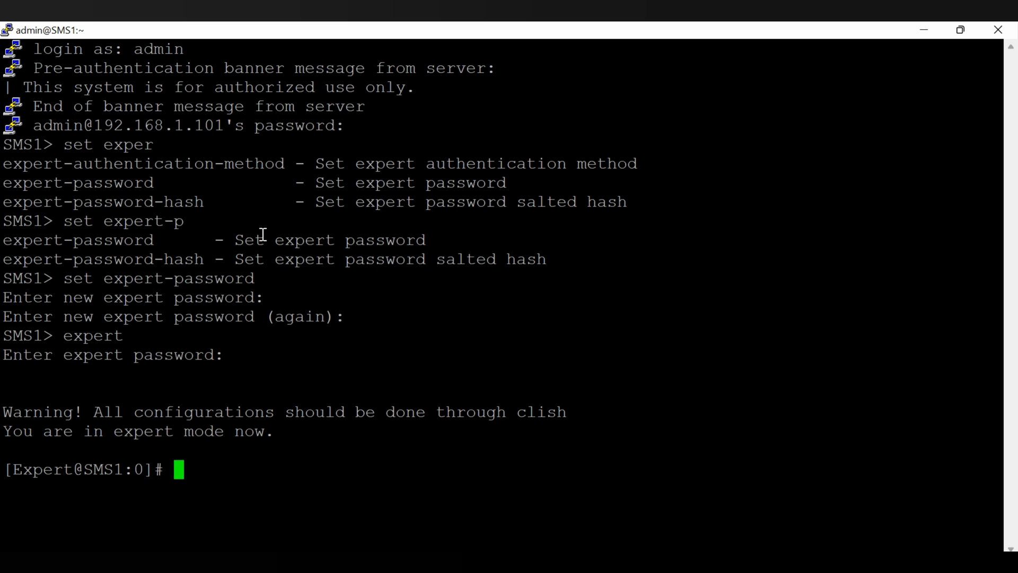
Clear the screen and change into $FWDIR/bin/upgrade_tools.
{"action": "type", "text": "clear"}
{"action": "key", "text": "Return"}
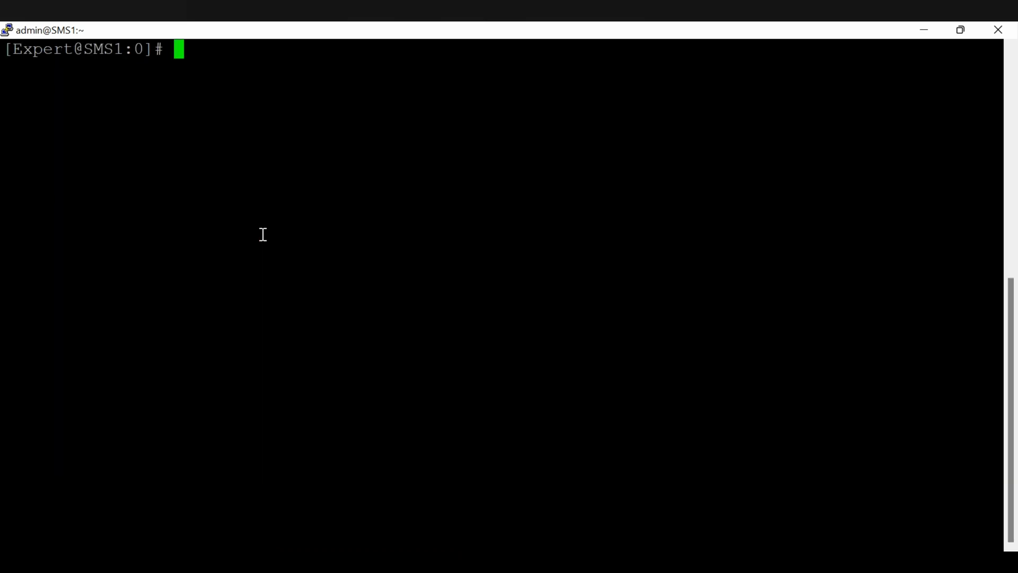
{"action": "type", "text": "cd $"}
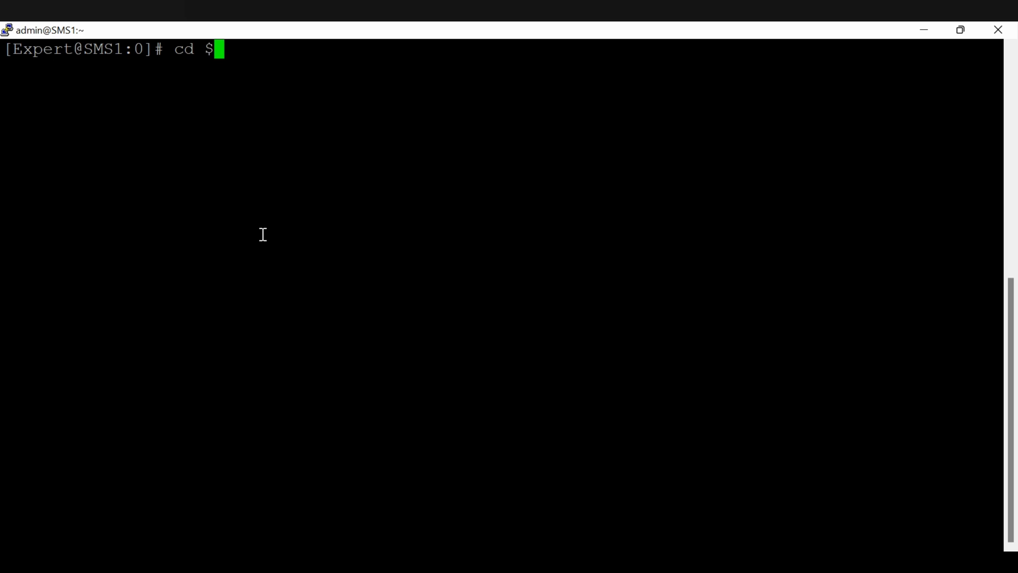
{"action": "type", "text": "FWDIR"}
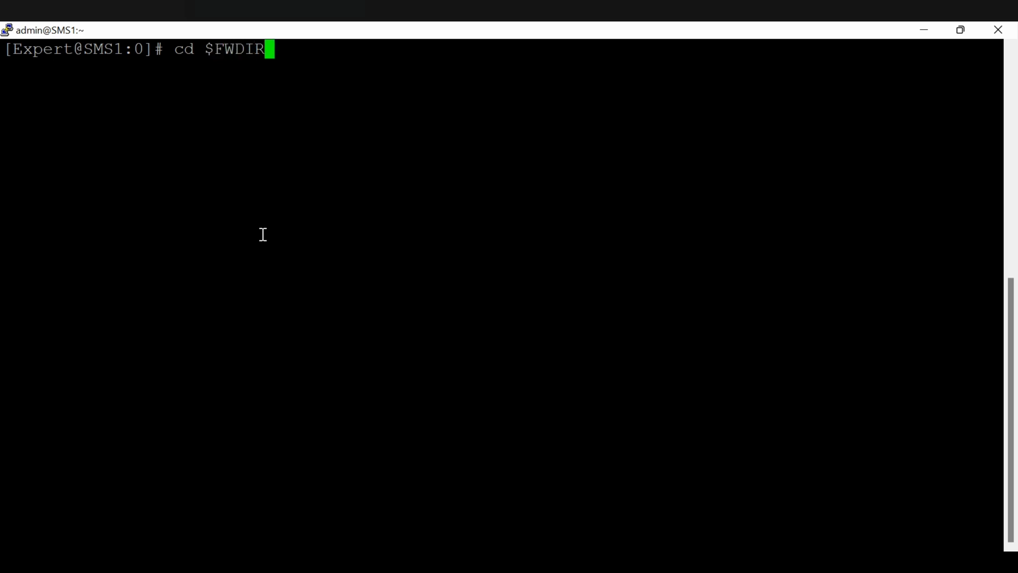
{"action": "type", "text": "/bin"}
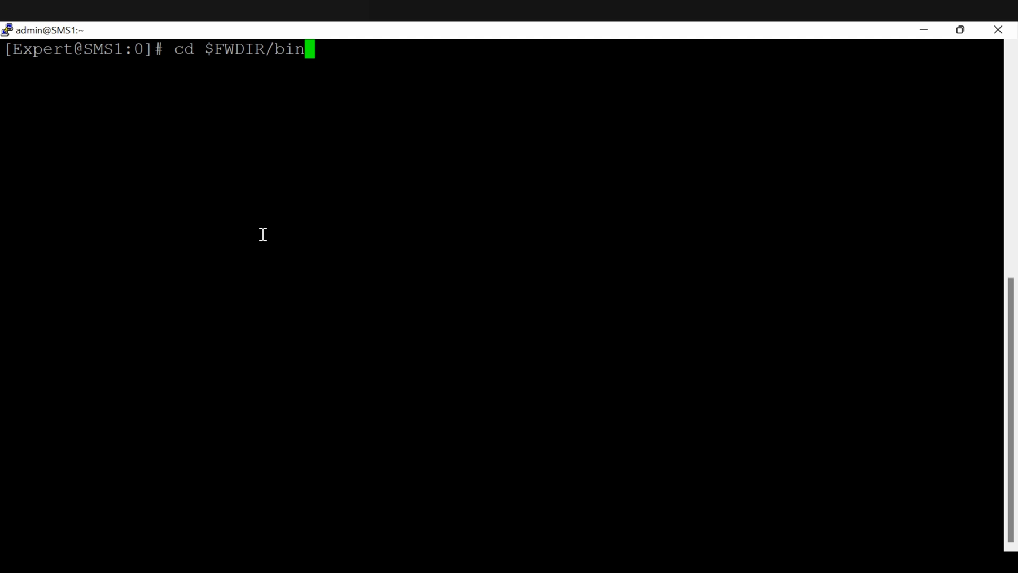
{"action": "type", "text": "/up"}
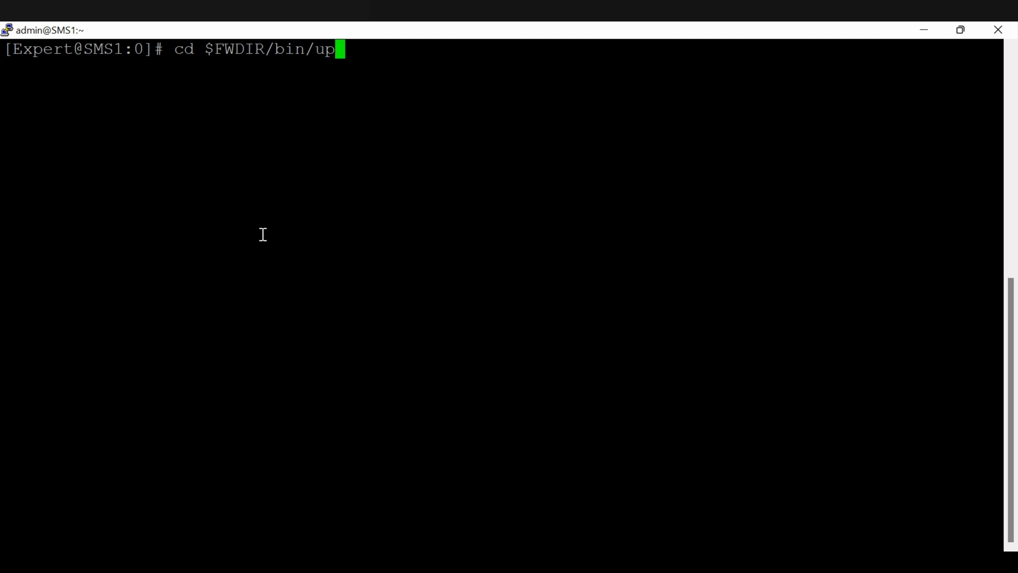
{"action": "key", "text": "Tab"}
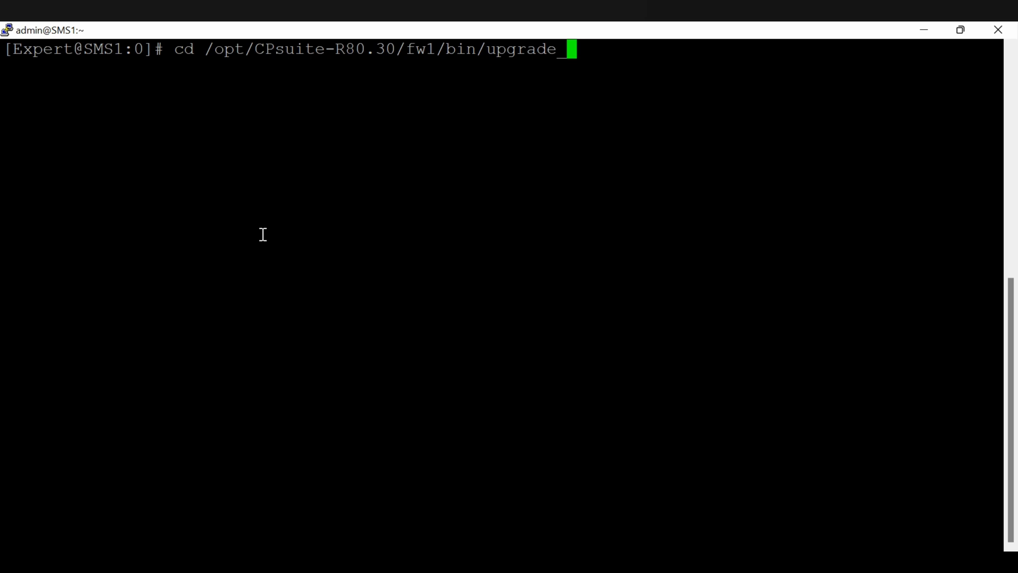
{"action": "type", "text": "t"}
{"action": "key", "text": "Tab"}
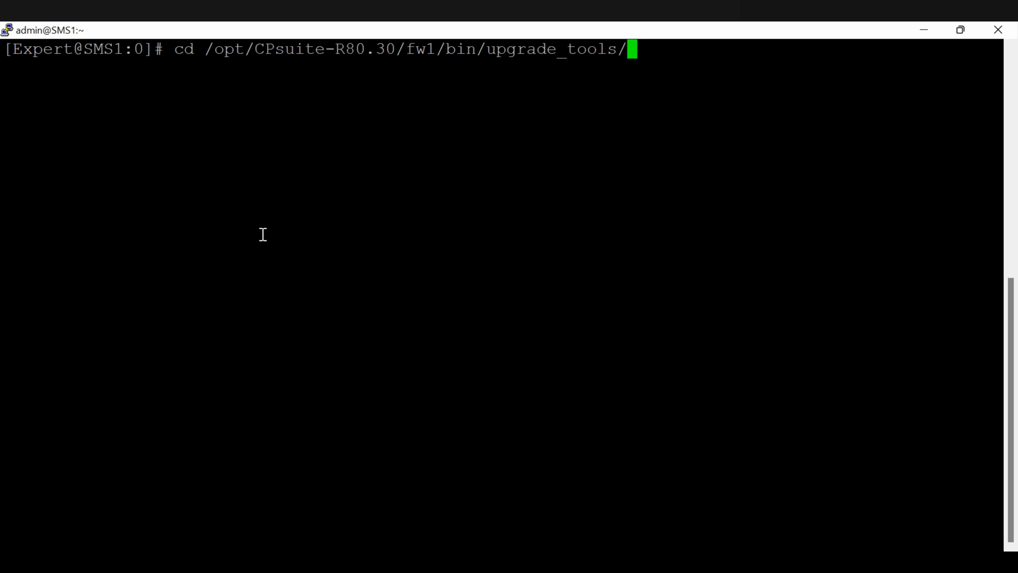
{"action": "key", "text": "Return"}
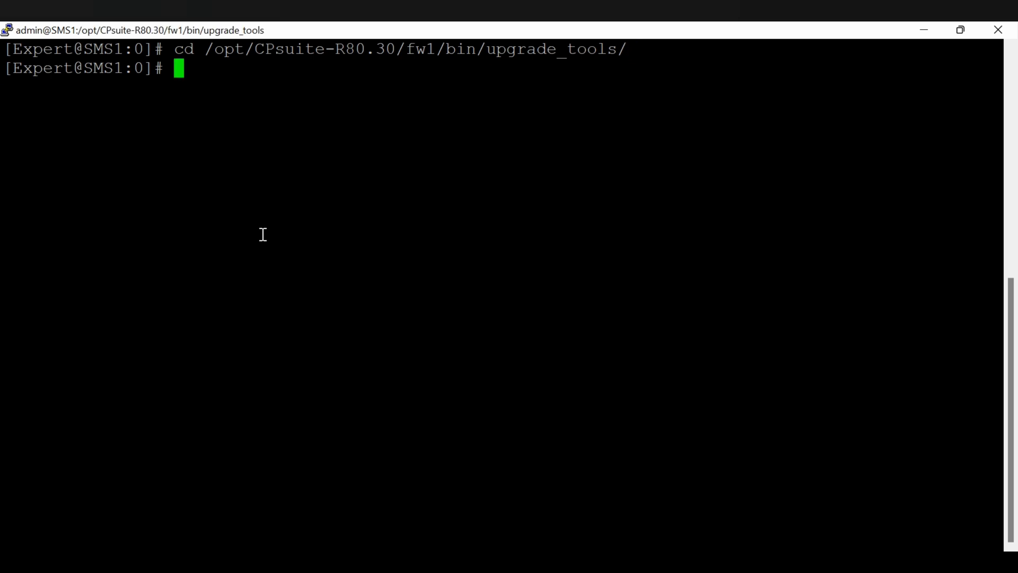
List the upgrade tools, then clear the screen and show disk usage with df -h.
{"action": "type", "text": "ls"}
{"action": "key", "text": "Return"}
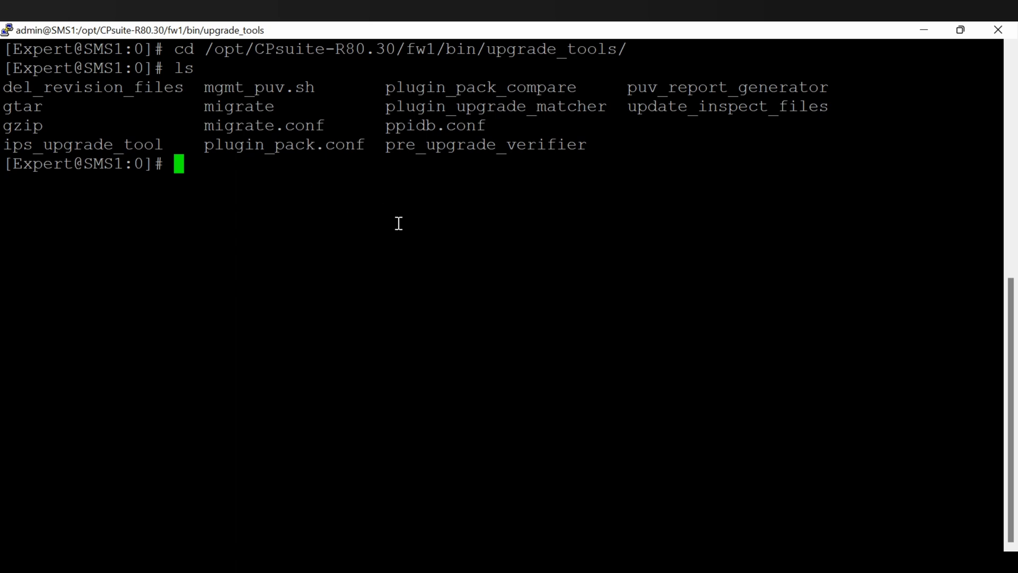
{"action": "type", "text": "clear"}
{"action": "key", "text": "Return"}
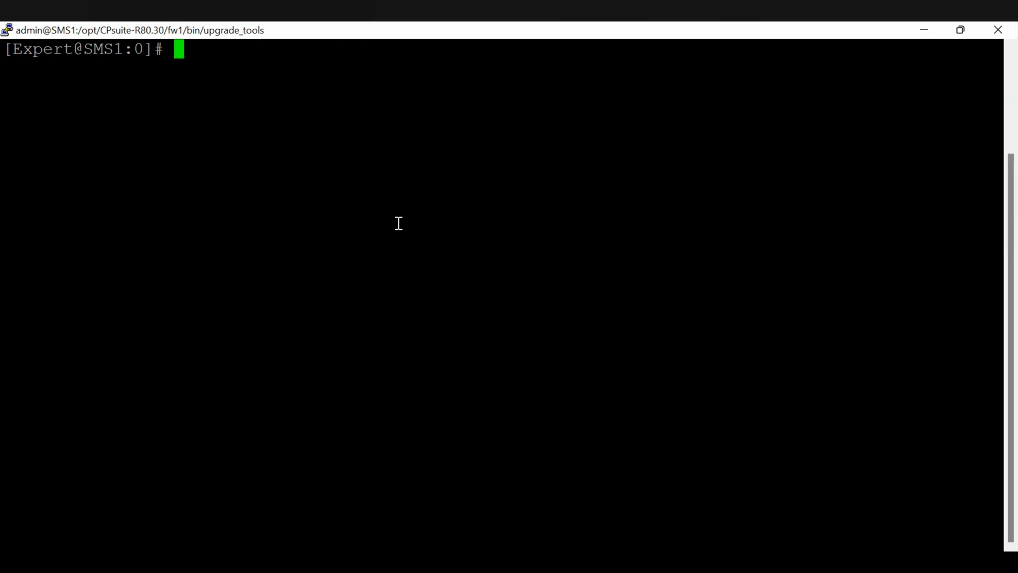
{"action": "type", "text": "df -h"}
{"action": "key", "text": "Return"}
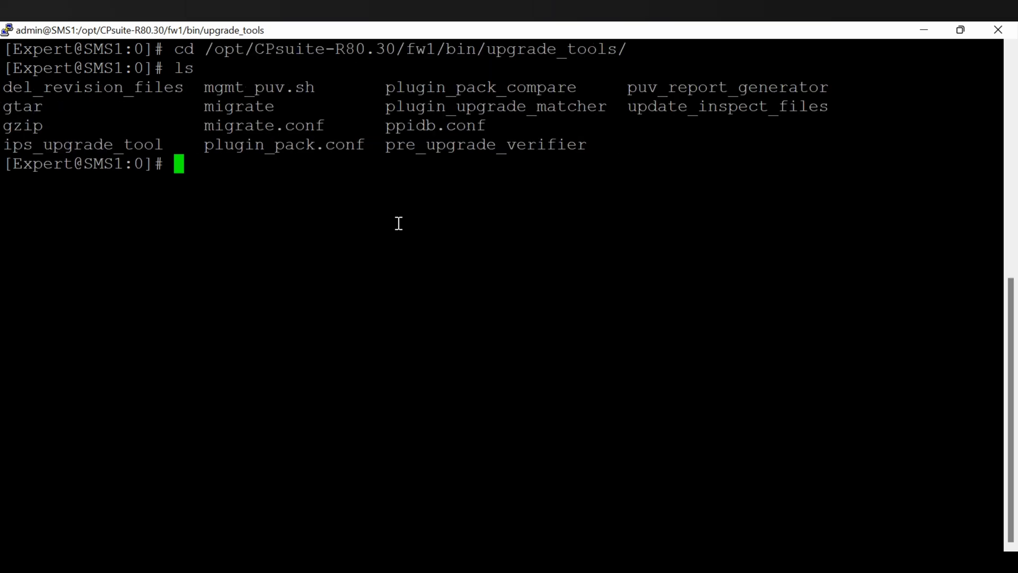
Clear the screen and rerun df -h, showing 50G available on /var/log.
{"action": "type", "text": "clear"}
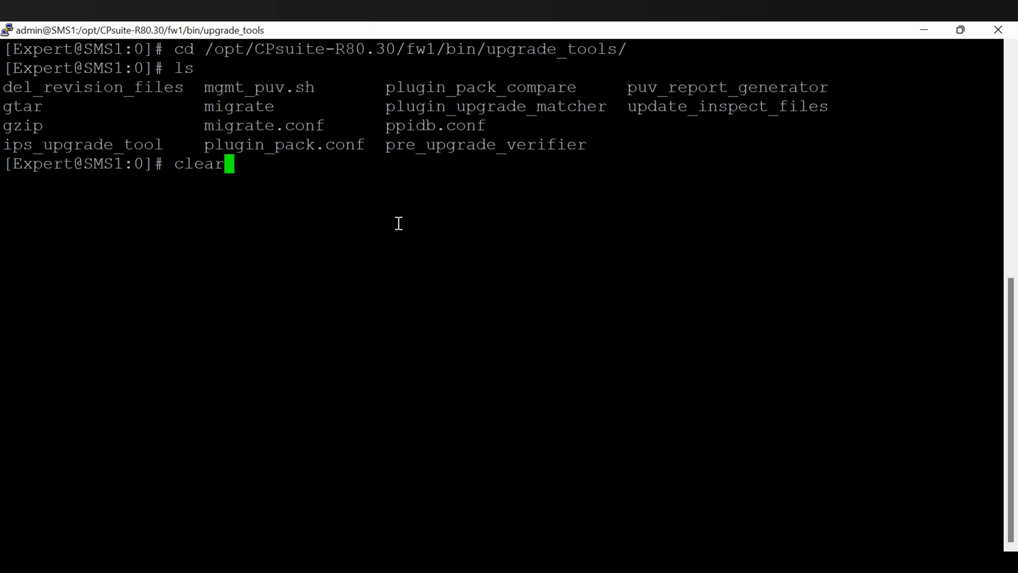
{"action": "key", "text": "Return"}
{"action": "type", "text": "df -h"}
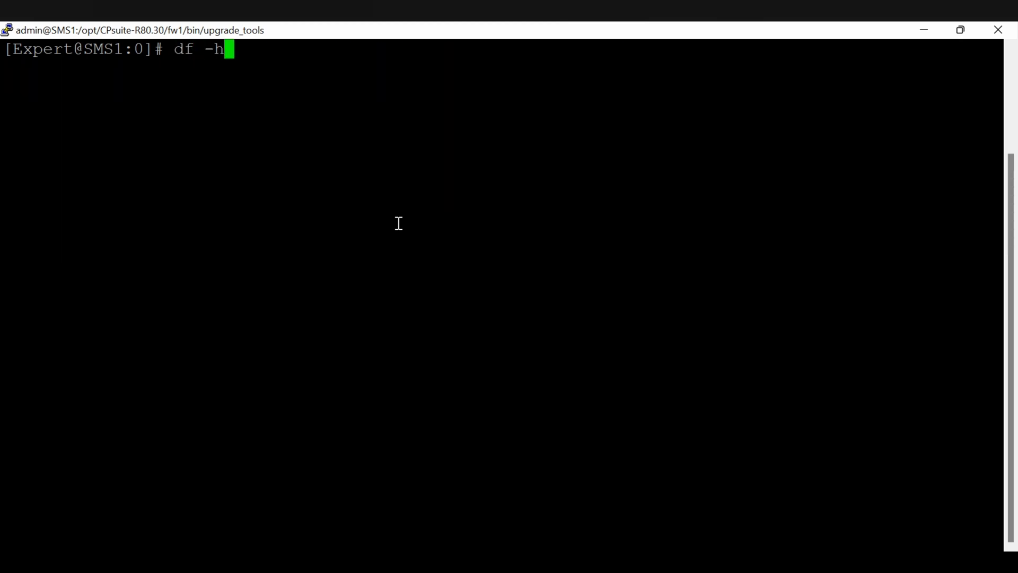
{"action": "key", "text": "Return"}
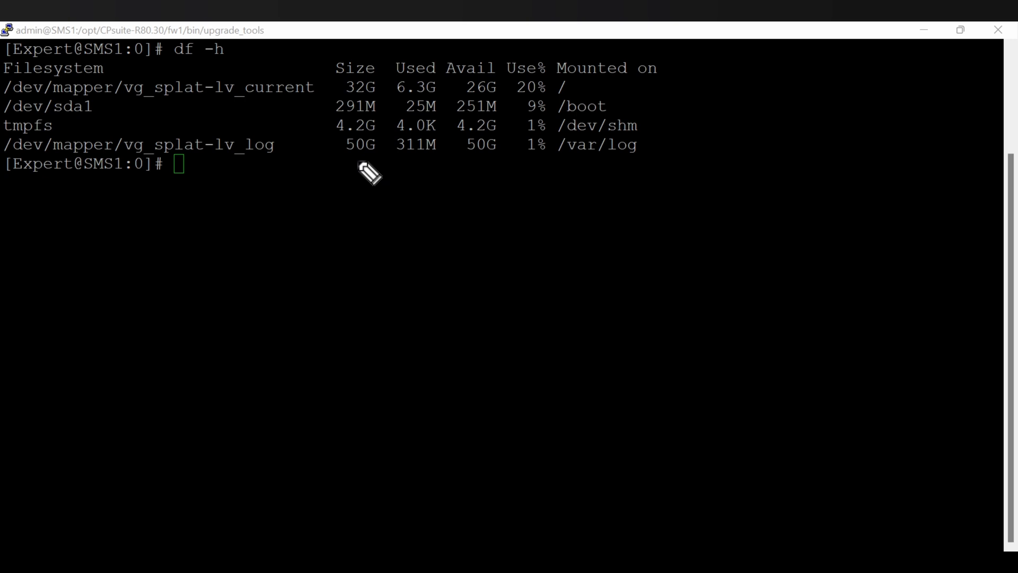
{"action": "left_click_drag", "start_coordinate": [348, 162], "coordinate": [517, 159]}
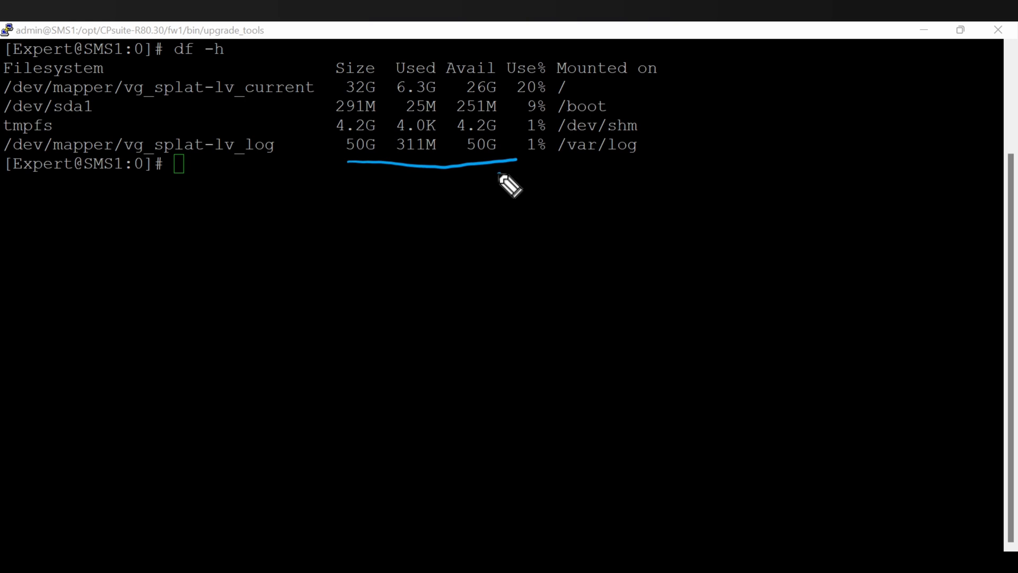
{"action": "mouse_move", "coordinate": [500, 174]}
{"action": "left_mouse_down"}
{"action": "mouse_move", "coordinate": [493, 193]}
{"action": "mouse_move", "coordinate": [517, 204]}
{"action": "mouse_move", "coordinate": [552, 185]}
{"action": "mouse_move", "coordinate": [568, 196]}
{"action": "mouse_move", "coordinate": [579, 182]}
{"action": "mouse_move", "coordinate": [611, 188]}
{"action": "mouse_move", "coordinate": [712, 151]}
{"action": "left_mouse_up"}
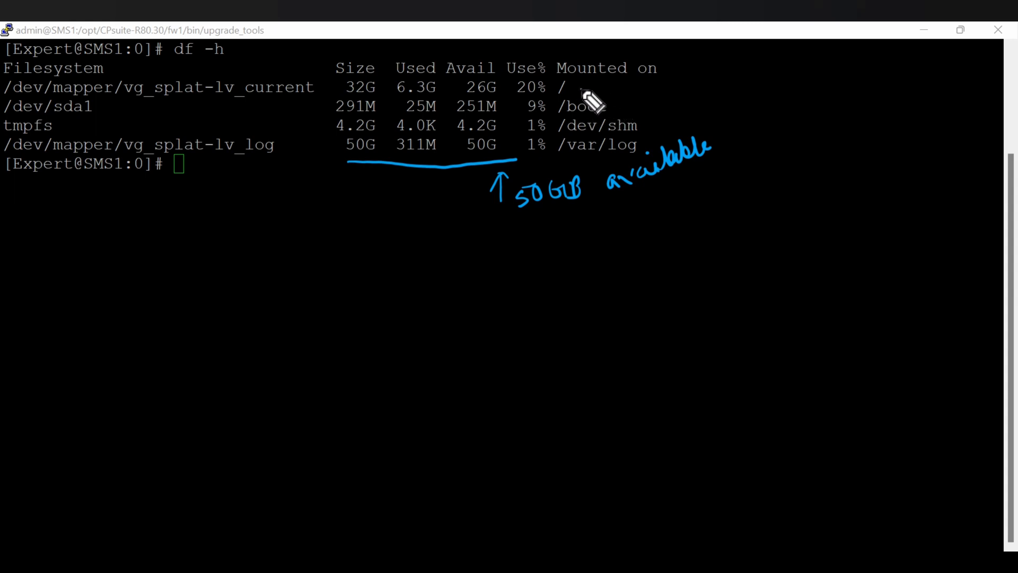
{"action": "left_click_drag", "start_coordinate": [581, 88], "coordinate": [723, 83]}
{"action": "left_click_drag", "start_coordinate": [588, 88], "coordinate": [598, 87]}
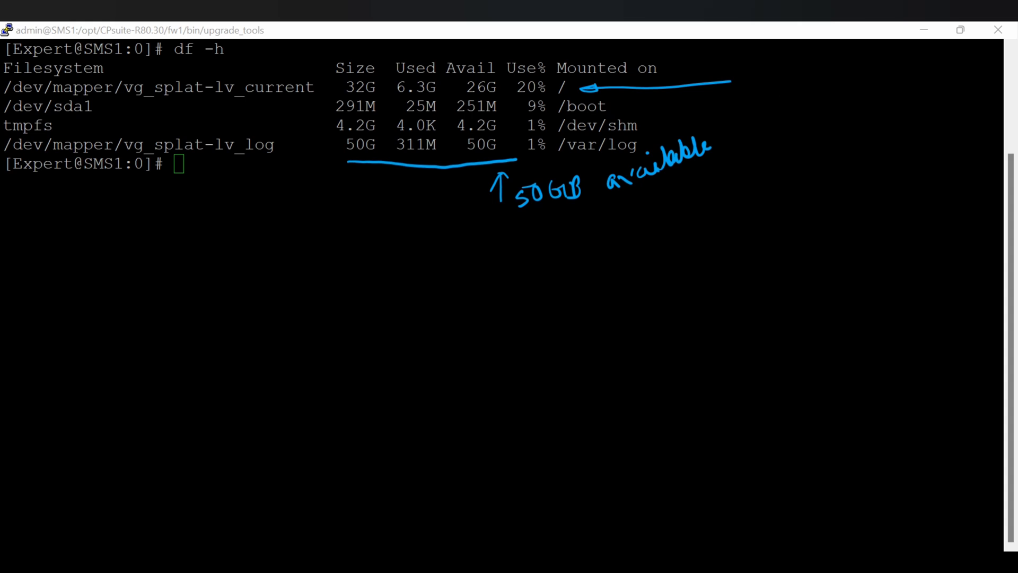
{"action": "mouse_move", "coordinate": [743, 105]}
{"action": "left_mouse_down"}
{"action": "mouse_move", "coordinate": [924, 82]}
{"action": "mouse_move", "coordinate": [936, 69]}
{"action": "left_mouse_up"}
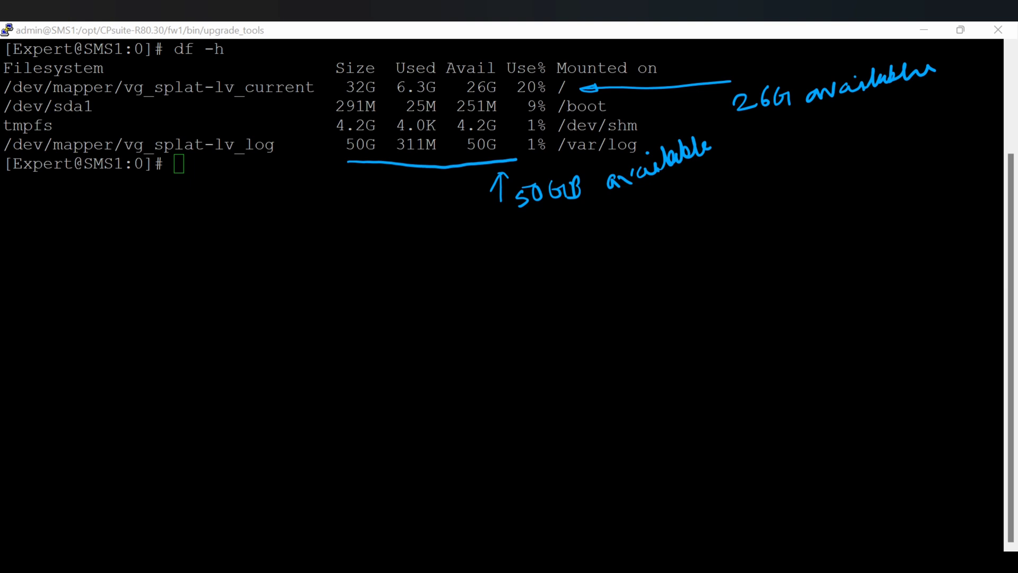
{"action": "key", "text": "e"}
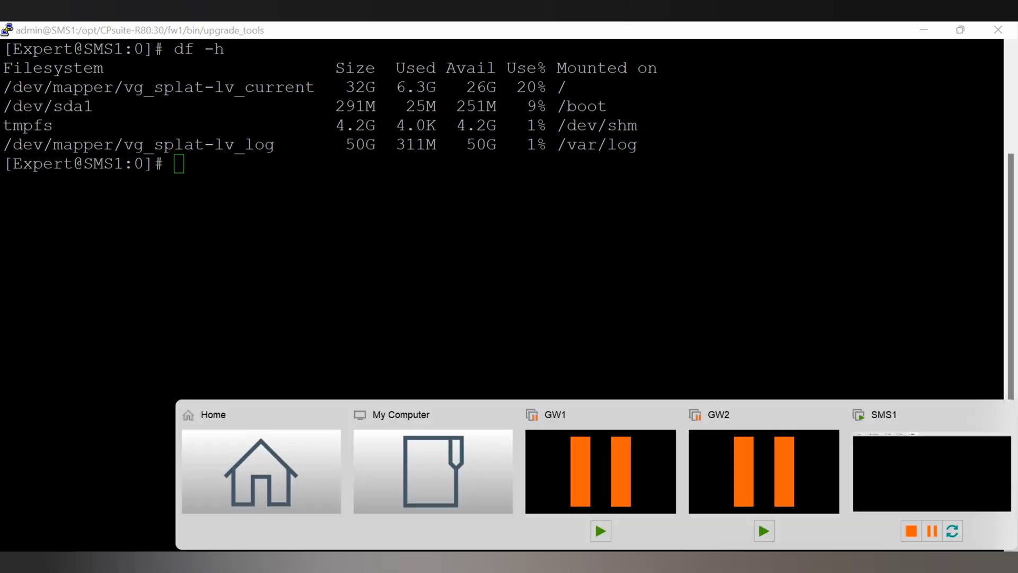
{"action": "left_click", "coordinate": [286, 499]}
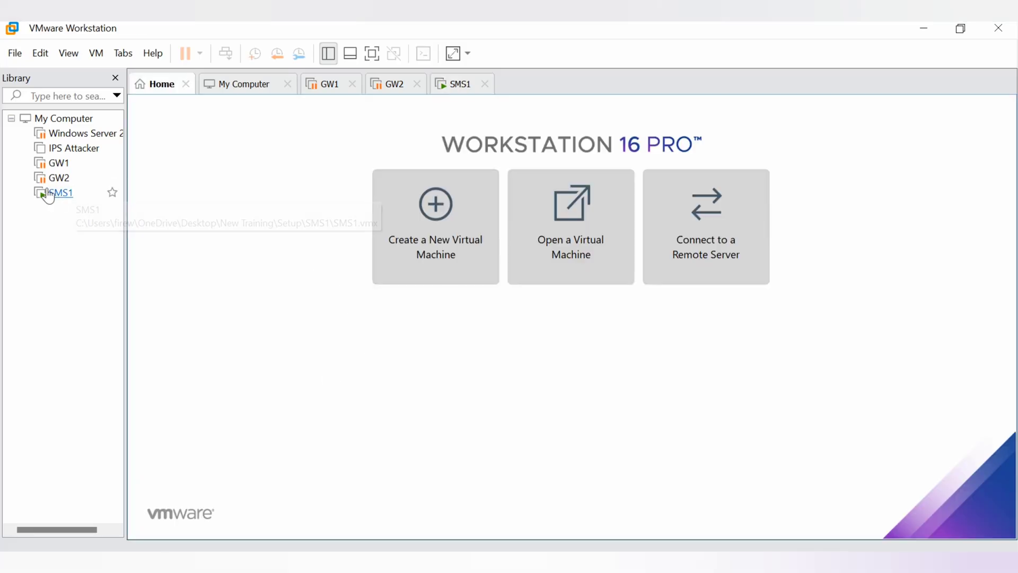
{"action": "right_click", "coordinate": [61, 194]}
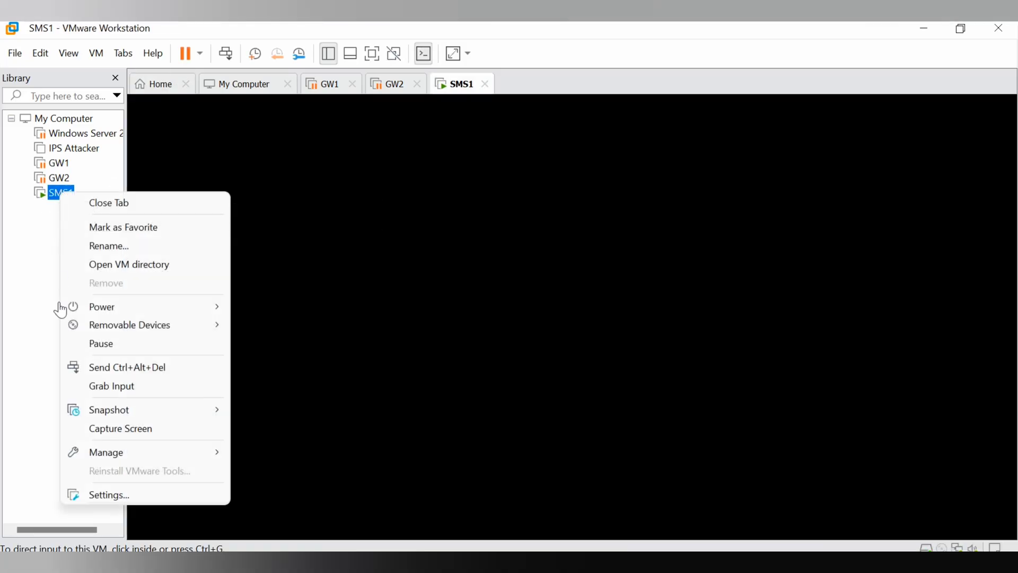
{"action": "left_click", "coordinate": [114, 496]}
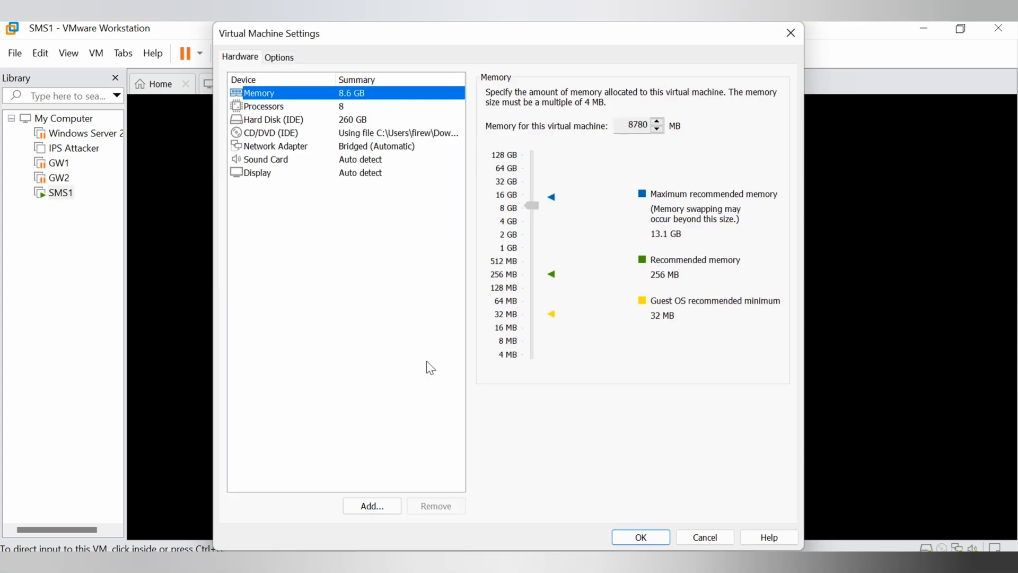
{"action": "left_click", "coordinate": [286, 122]}
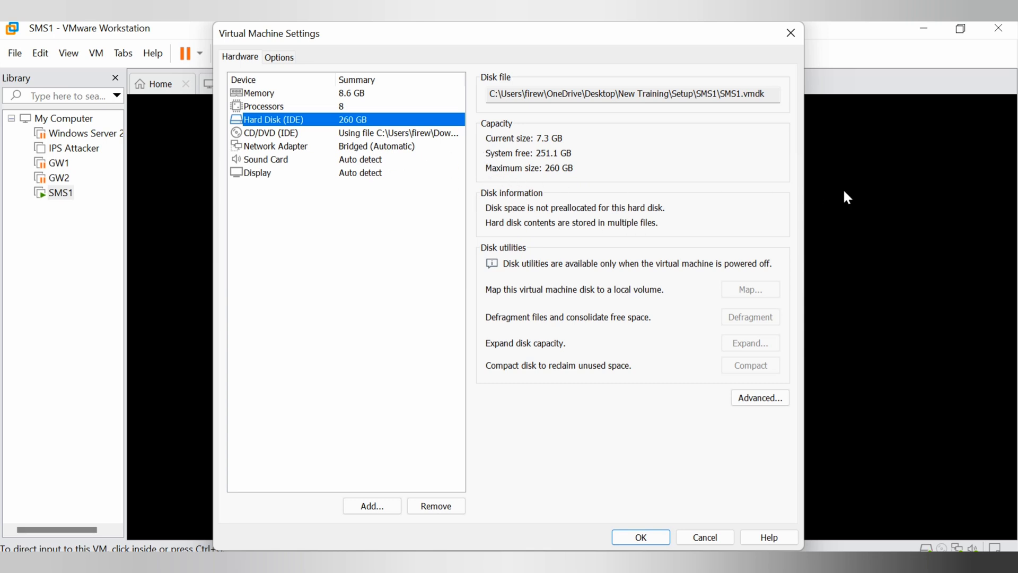
{"action": "left_click", "coordinate": [792, 38]}
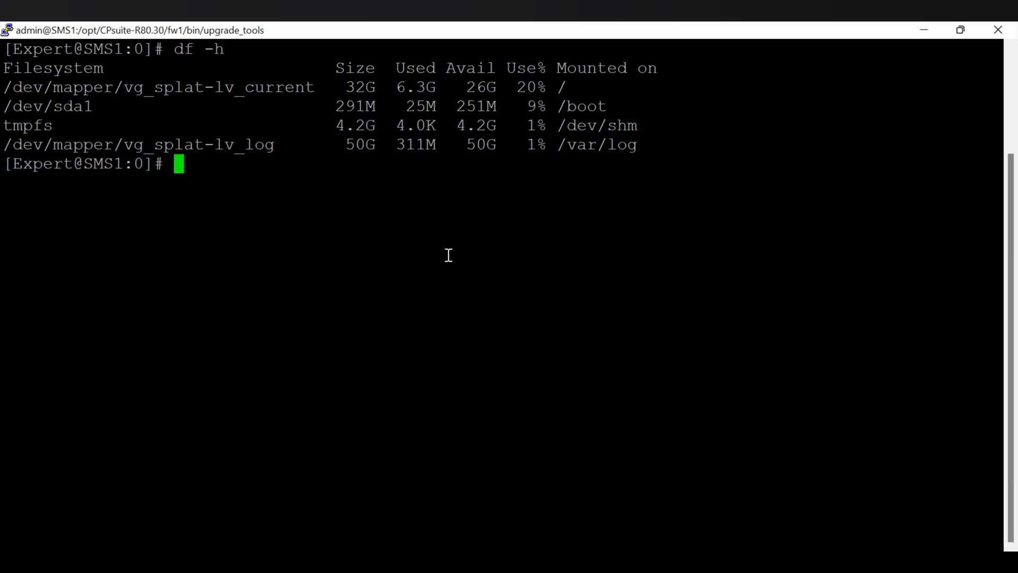
Run fw ver to show R80.30 Build 484, note the R81.10 upgrade target, then erase the notes.
{"action": "type", "text": "fw ver"}
{"action": "key", "text": "Return"}
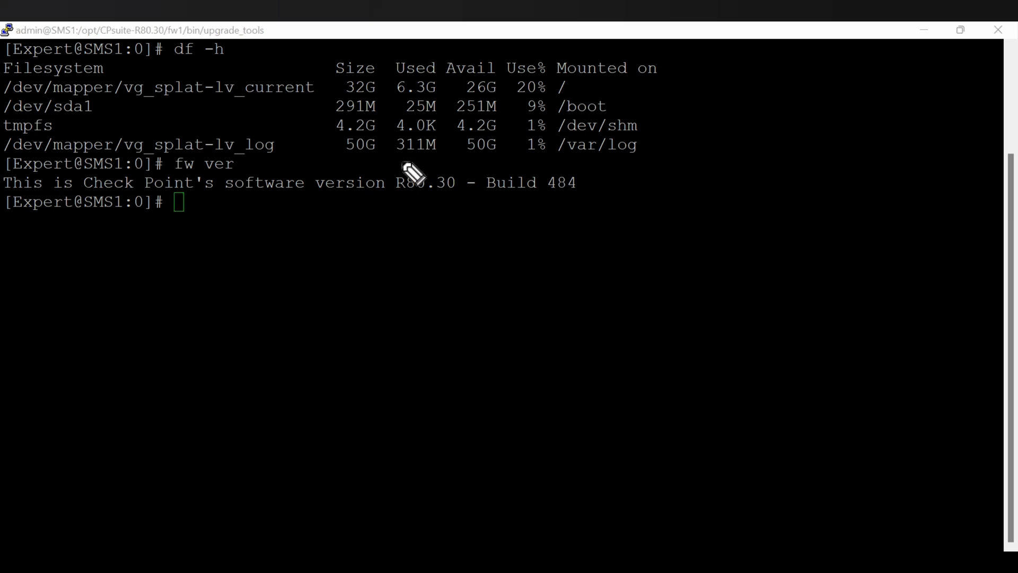
{"action": "mouse_move", "coordinate": [401, 163]}
{"action": "left_mouse_down"}
{"action": "mouse_move", "coordinate": [387, 200]}
{"action": "mouse_move", "coordinate": [414, 211]}
{"action": "left_mouse_up"}
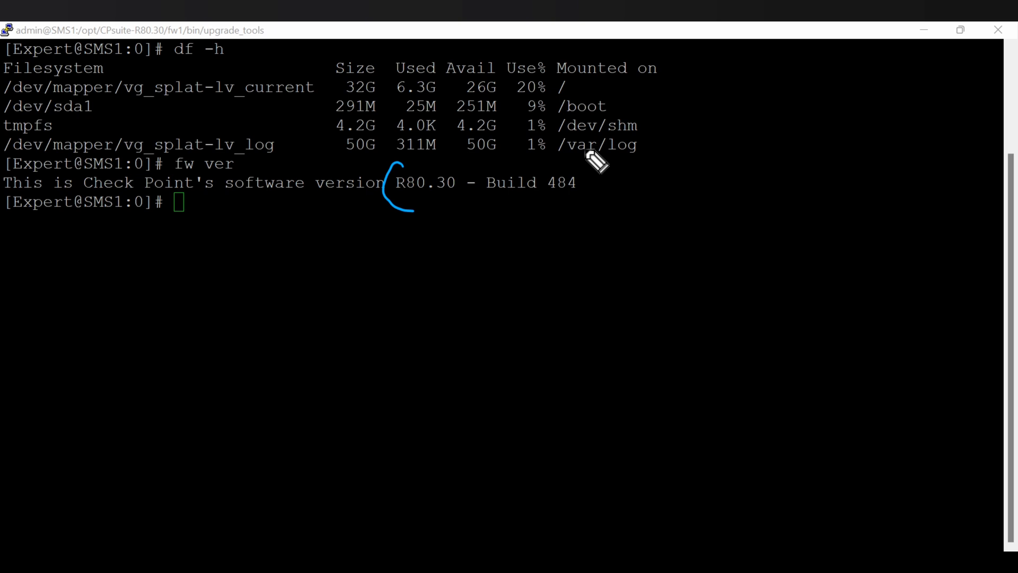
{"action": "mouse_move", "coordinate": [581, 153]}
{"action": "left_mouse_down"}
{"action": "mouse_move", "coordinate": [599, 186]}
{"action": "mouse_move", "coordinate": [565, 200]}
{"action": "left_mouse_up"}
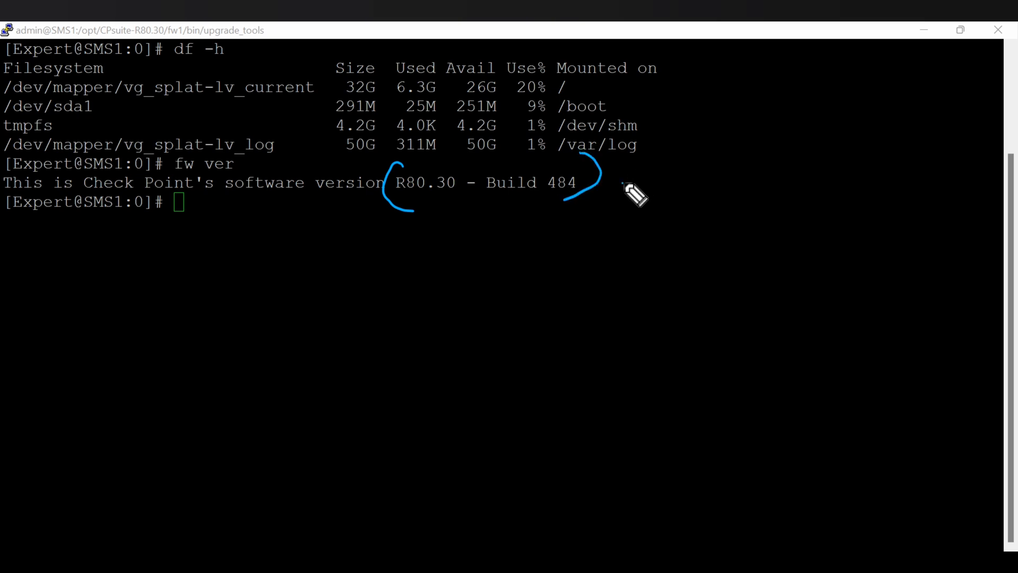
{"action": "mouse_move", "coordinate": [625, 184]}
{"action": "left_mouse_down"}
{"action": "mouse_move", "coordinate": [675, 198]}
{"action": "mouse_move", "coordinate": [732, 173]}
{"action": "mouse_move", "coordinate": [806, 183]}
{"action": "mouse_move", "coordinate": [821, 165]}
{"action": "mouse_move", "coordinate": [866, 169]}
{"action": "mouse_move", "coordinate": [885, 143]}
{"action": "left_mouse_up"}
{"action": "left_click", "coordinate": [854, 166]}
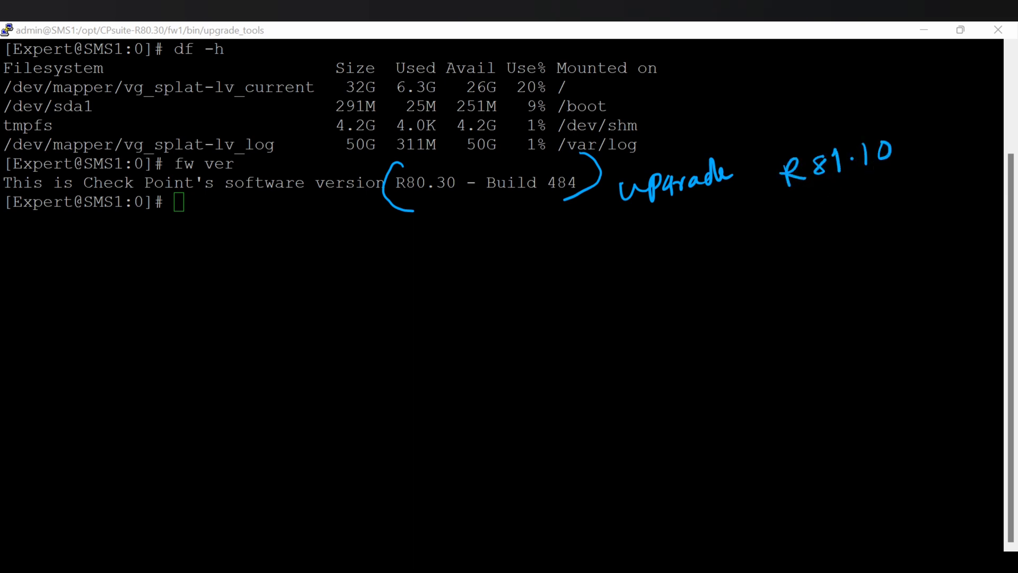
{"action": "key", "text": "Escape"}
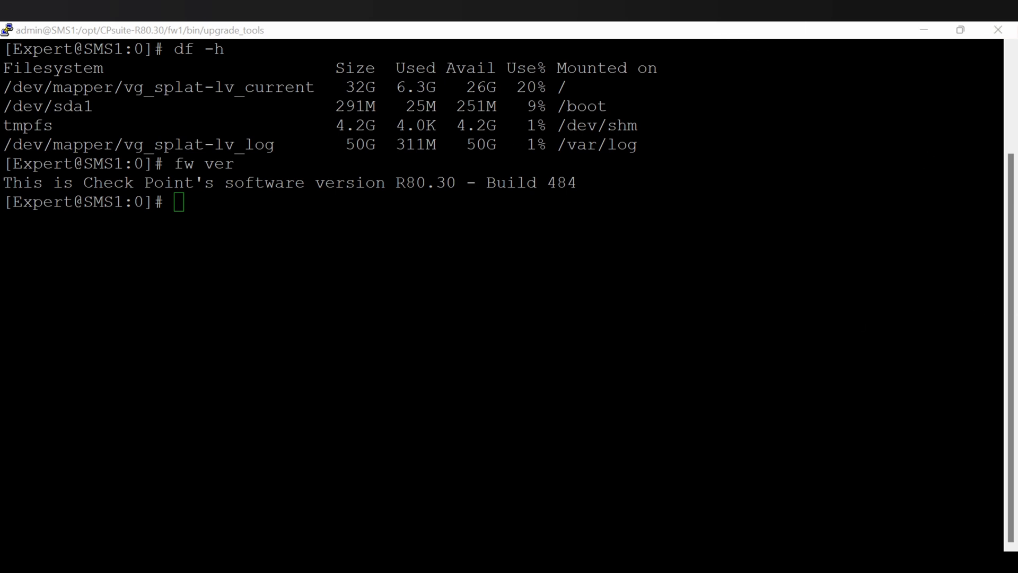
{"action": "left_click", "coordinate": [341, 236]}
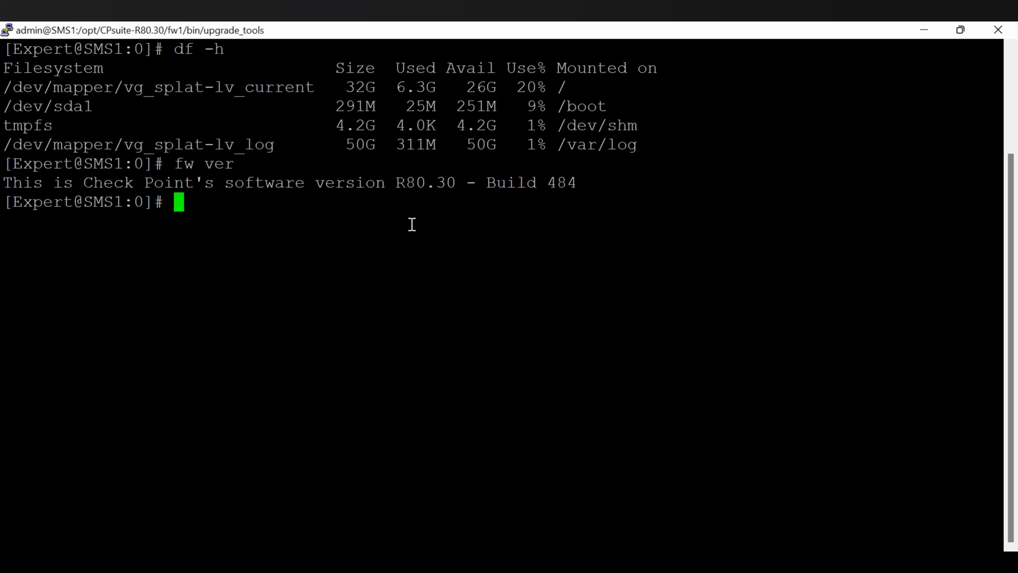
Clear the terminal, annotate a reminder to take a management export backup first, then erase it.
{"action": "type", "text": "clear"}
{"action": "key", "text": "Return"}
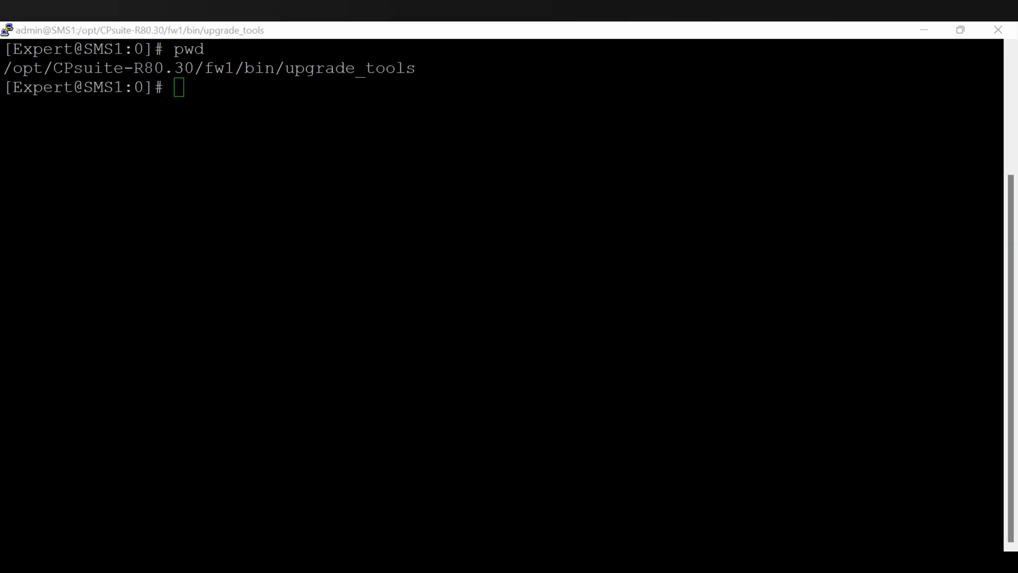
{"action": "mouse_move", "coordinate": [334, 215]}
{"action": "left_mouse_down"}
{"action": "mouse_move", "coordinate": [341, 243]}
{"action": "mouse_move", "coordinate": [336, 225]}
{"action": "mouse_move", "coordinate": [405, 200]}
{"action": "mouse_move", "coordinate": [452, 205]}
{"action": "mouse_move", "coordinate": [513, 170]}
{"action": "left_mouse_up"}
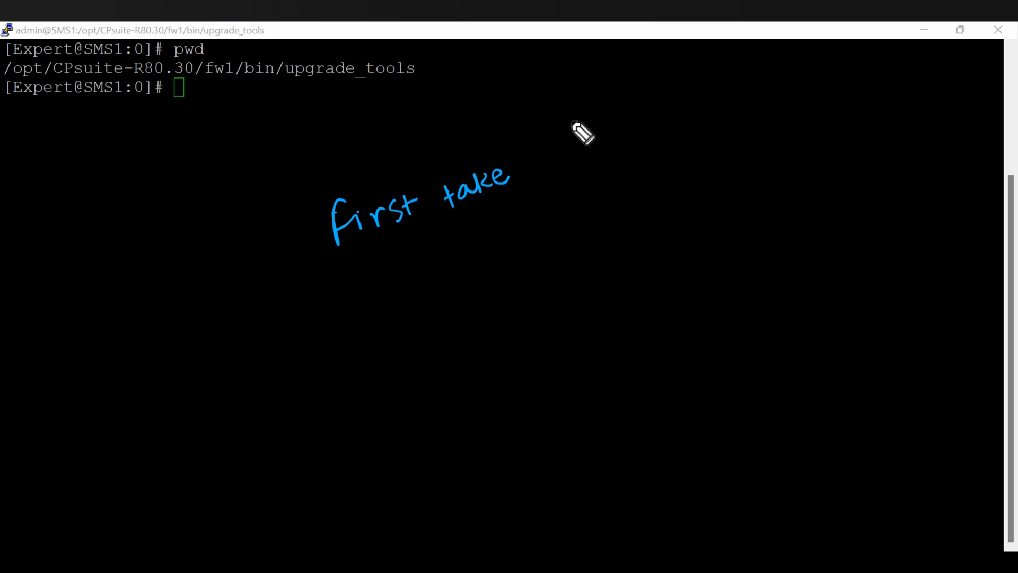
{"action": "mouse_move", "coordinate": [540, 150]}
{"action": "left_mouse_down"}
{"action": "mouse_move", "coordinate": [548, 164]}
{"action": "mouse_move", "coordinate": [625, 136]}
{"action": "mouse_move", "coordinate": [662, 139]}
{"action": "mouse_move", "coordinate": [766, 110]}
{"action": "mouse_move", "coordinate": [761, 99]}
{"action": "mouse_move", "coordinate": [778, 83]}
{"action": "left_mouse_up"}
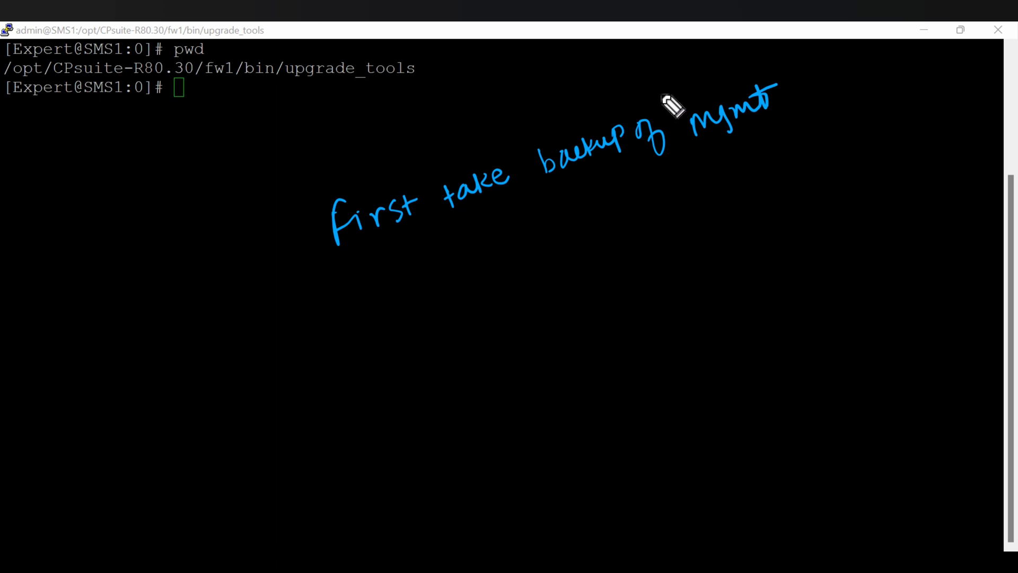
{"action": "left_click_drag", "start_coordinate": [662, 96], "coordinate": [704, 155]}
{"action": "mouse_move", "coordinate": [789, 95]}
{"action": "left_mouse_down"}
{"action": "mouse_move", "coordinate": [836, 99]}
{"action": "mouse_move", "coordinate": [891, 63]}
{"action": "mouse_move", "coordinate": [899, 89]}
{"action": "left_mouse_up"}
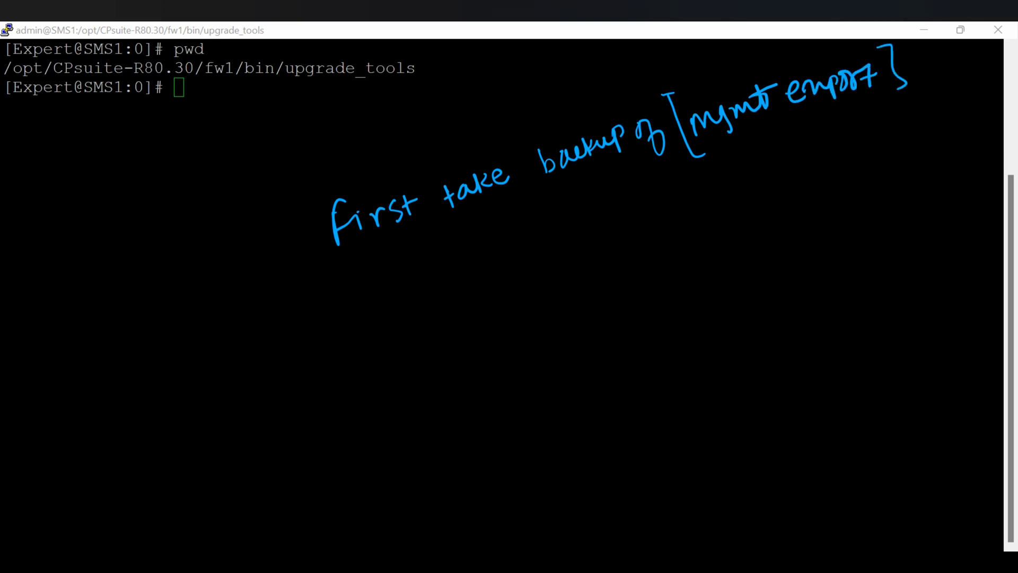
{"action": "key", "text": "e"}
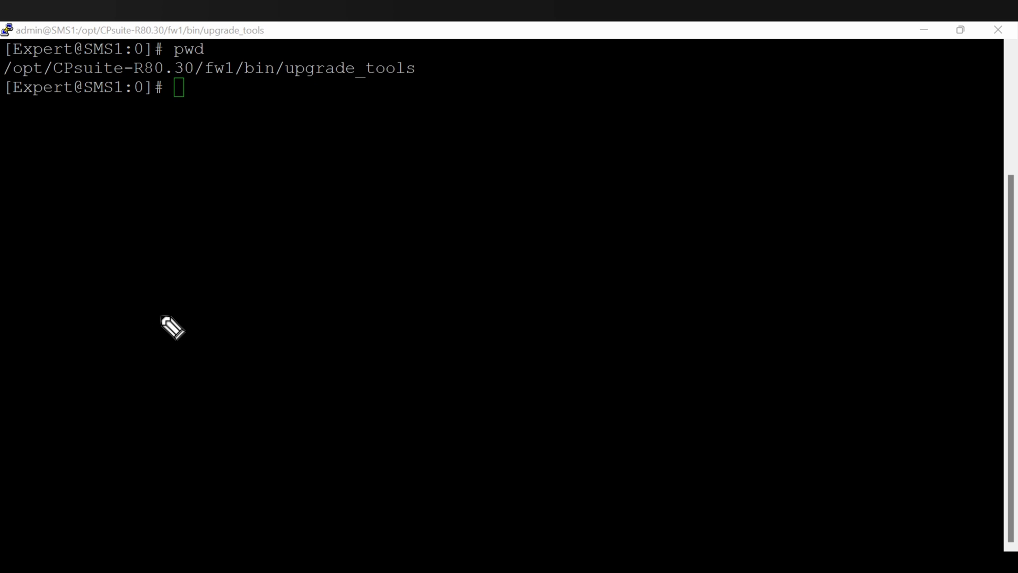
Tab-complete ./migrate, then list the upgrade_tools folder contents with ls.
{"action": "left_click", "coordinate": [213, 147]}
{"action": "type", "text": "./migr"}
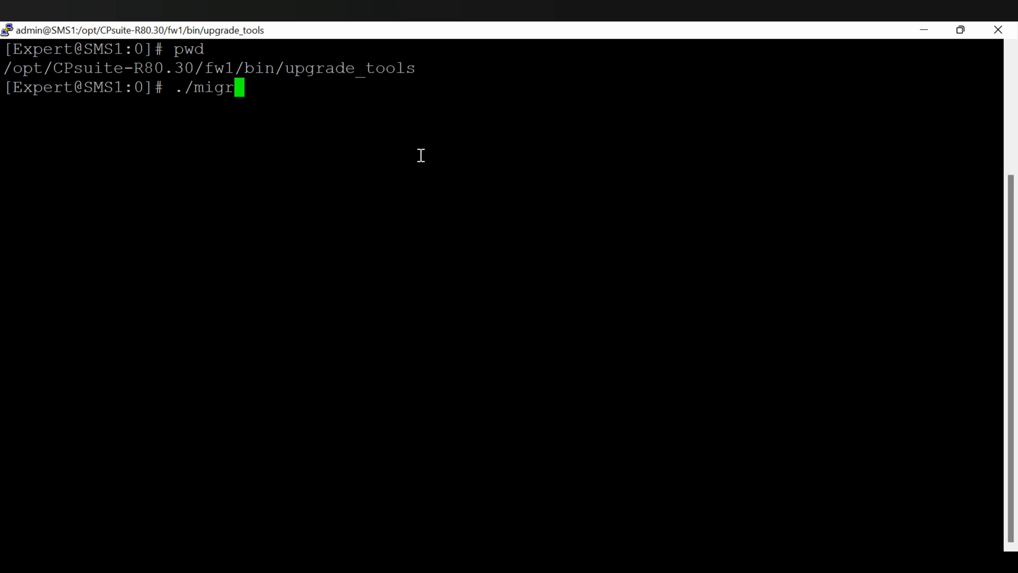
{"action": "key", "text": "Tab"}
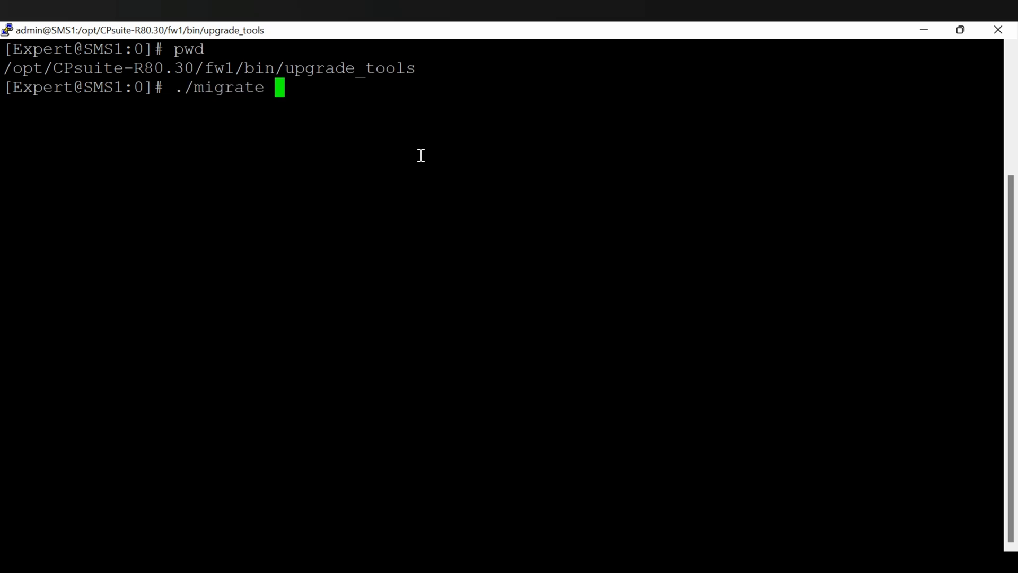
{"action": "type", "text": "e"}
{"action": "key", "text": "BackSpace"}
{"action": "key", "text": "BackSpace"}
{"action": "key", "text": "BackSpace"}
{"action": "key", "text": "BackSpace"}
{"action": "key", "text": "BackSpace"}
{"action": "key", "text": "BackSpace"}
{"action": "key", "text": "BackSpace"}
{"action": "key", "text": "BackSpace"}
{"action": "key", "text": "BackSpace"}
{"action": "key", "text": "BackSpace"}
{"action": "key", "text": "BackSpace"}
{"action": "type", "text": "ls"}
{"action": "key", "text": "Return"}
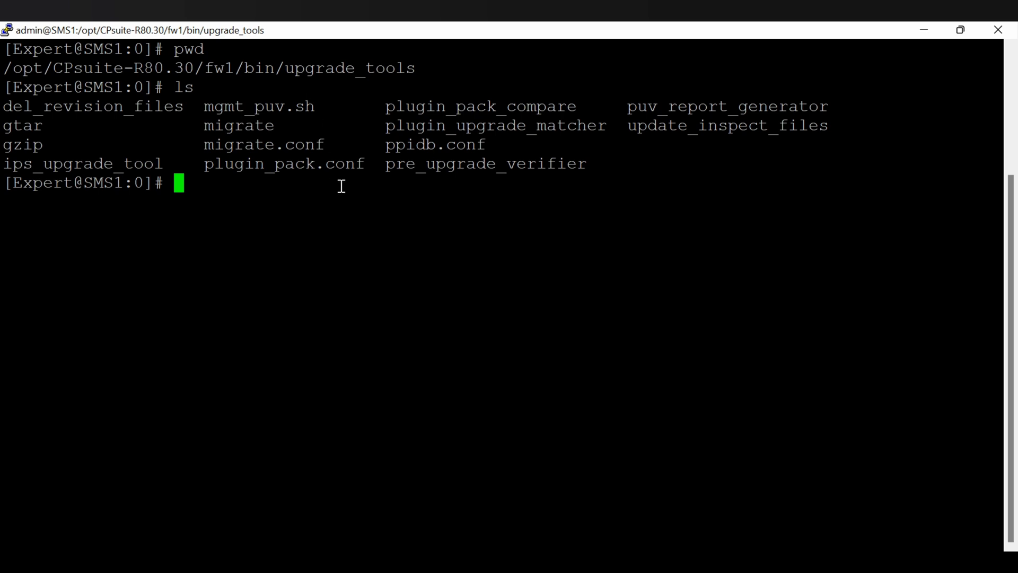
Point out pre_upgrade_verifier and migrate, confirm cd migrate fails as not a directory, and clear.
{"action": "left_click_drag", "start_coordinate": [390, 170], "coordinate": [587, 165]}
{"action": "left_click", "coordinate": [620, 159]}
{"action": "left_click_drag", "start_coordinate": [207, 128], "coordinate": [274, 129]}
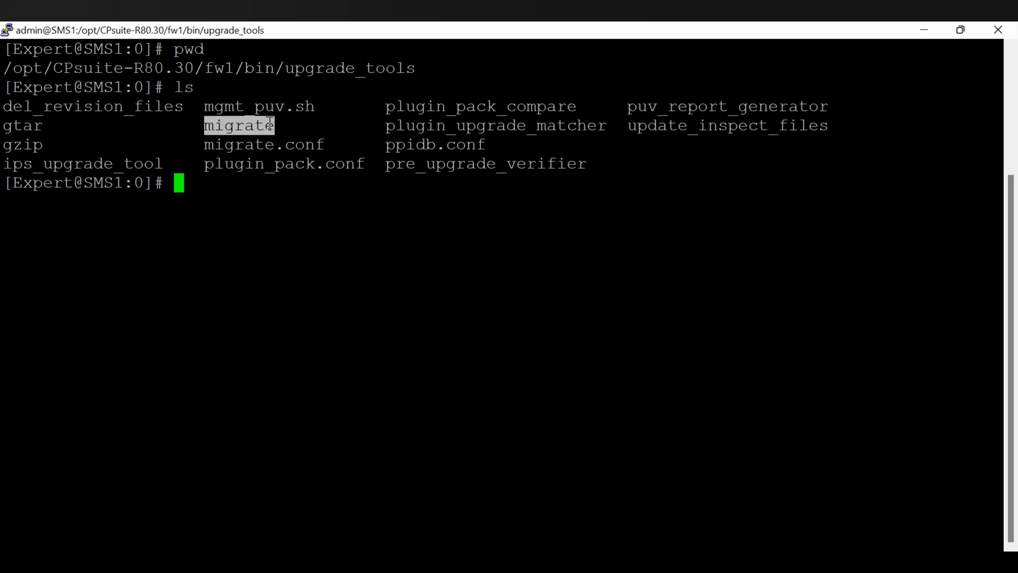
{"action": "left_click", "coordinate": [219, 183]}
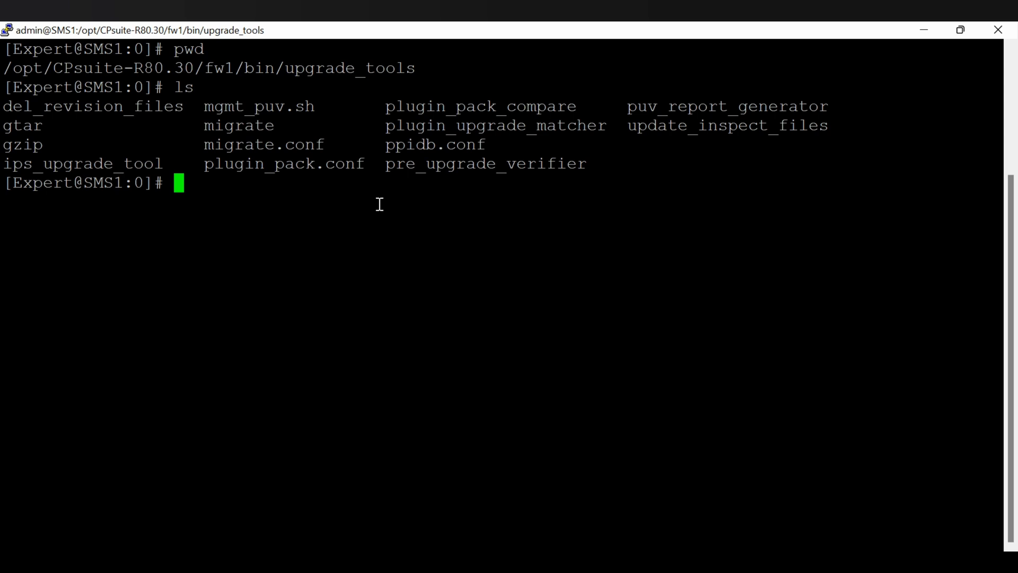
{"action": "type", "text": "cd migrate"}
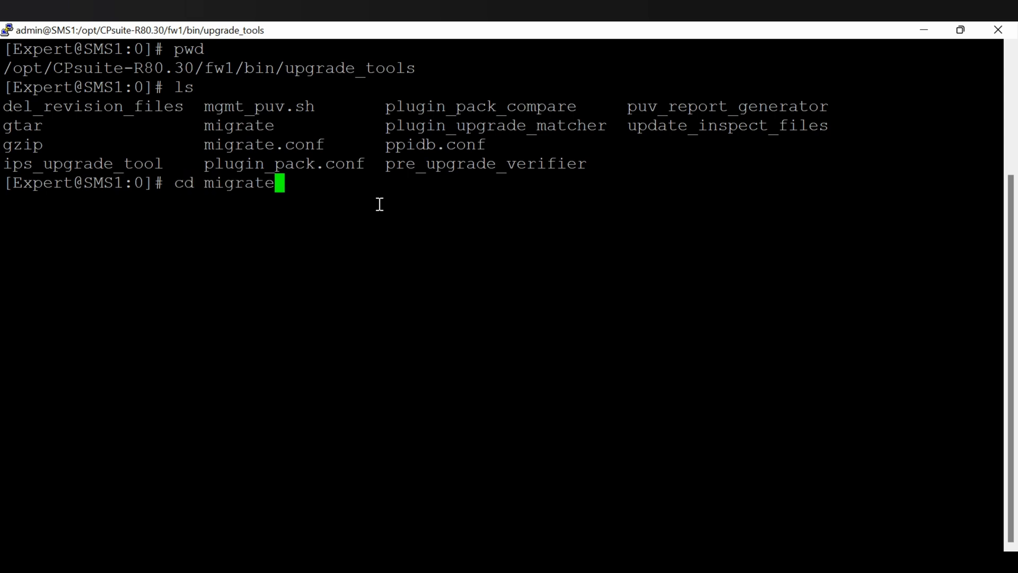
{"action": "key", "text": "Return"}
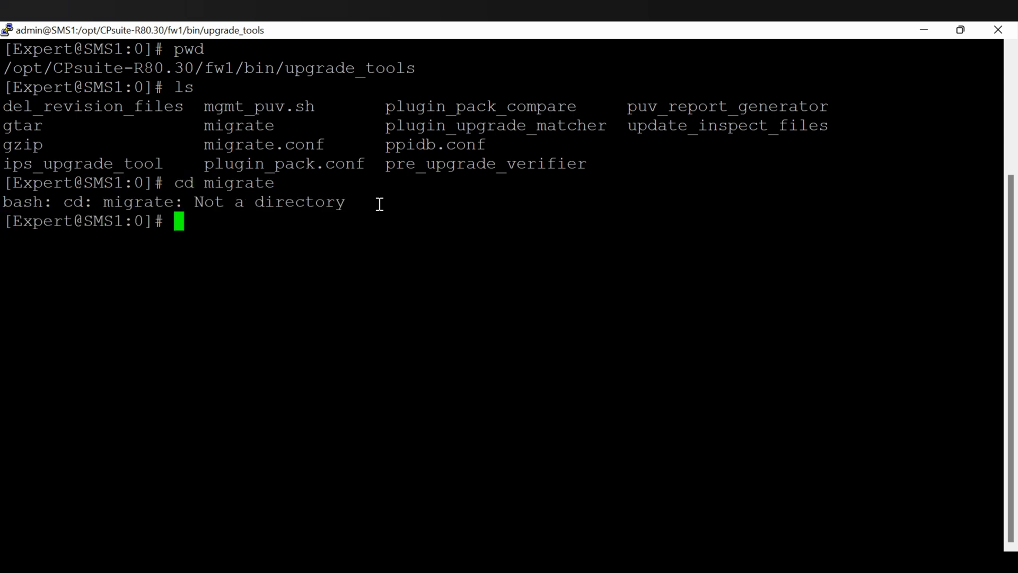
{"action": "type", "text": "clear"}
{"action": "key", "text": "Return"}
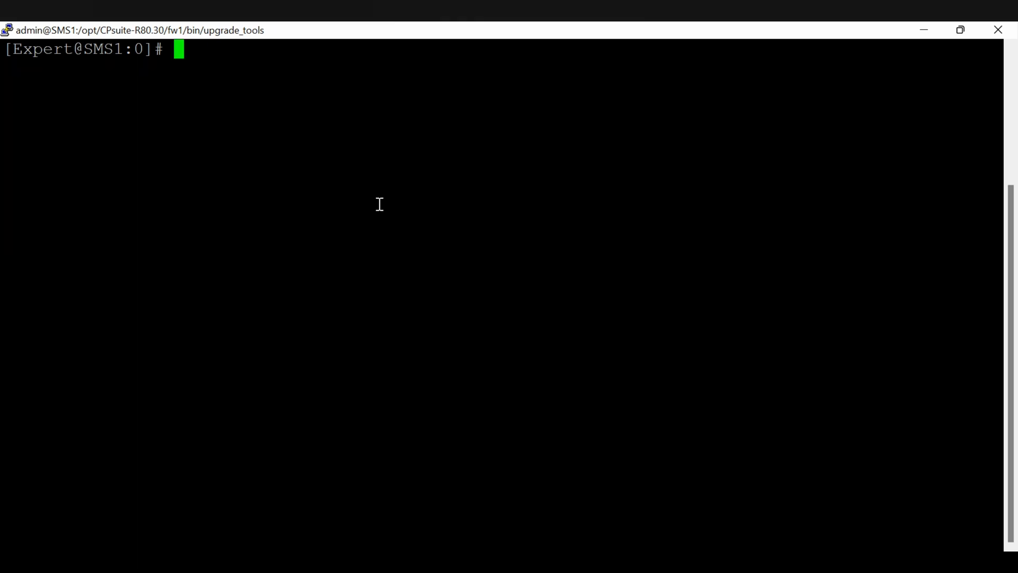
{"action": "key", "text": "Up"}
{"action": "key", "text": "Up"}
{"action": "key", "text": "Up"}
{"action": "key", "text": "Up"}
Run ./migrate without arguments and scroll through its export/import usage and options.
{"action": "key", "text": "Up"}
{"action": "key", "text": "Up"}
{"action": "key", "text": "Up"}
{"action": "key", "text": "Up"}
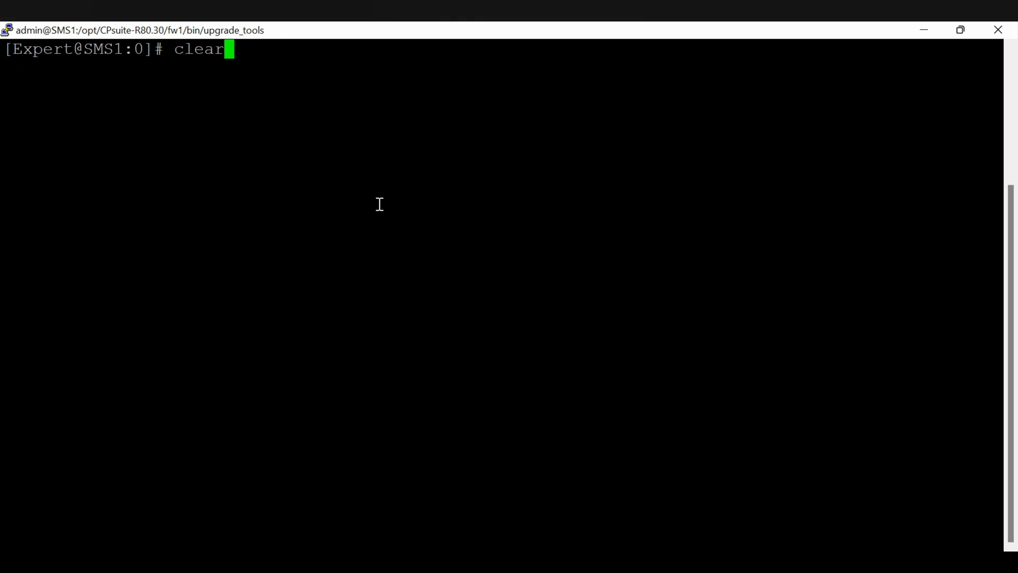
{"action": "key", "text": "Up"}
{"action": "key", "text": "Up"}
{"action": "key", "text": "BackSpace"}
{"action": "key", "text": "BackSpace"}
{"action": "key", "text": "BackSpace"}
{"action": "key", "text": "BackSpace"}
{"action": "key", "text": "BackSpace"}
{"action": "type", "text": "./"}
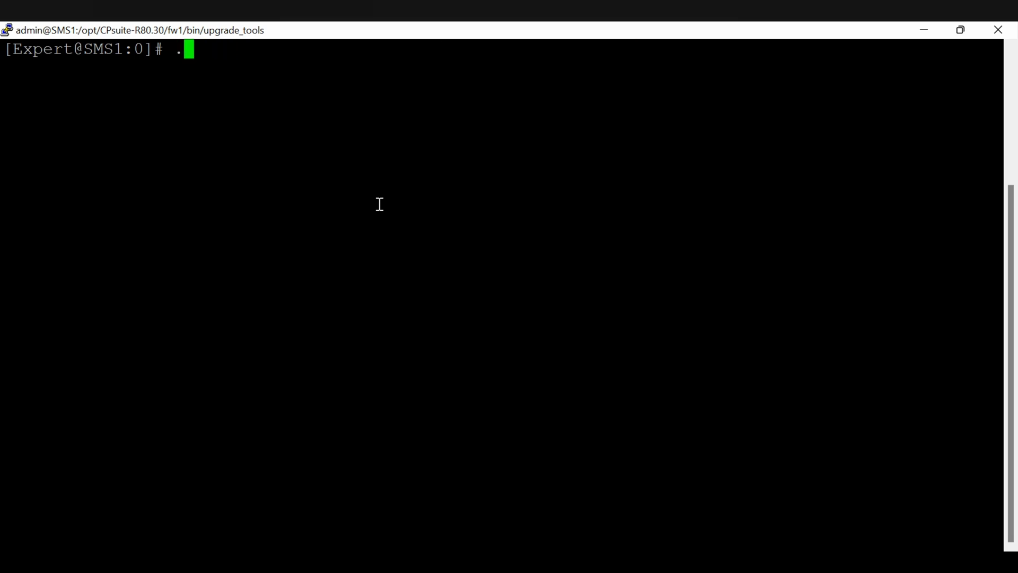
{"action": "type", "text": "mi"}
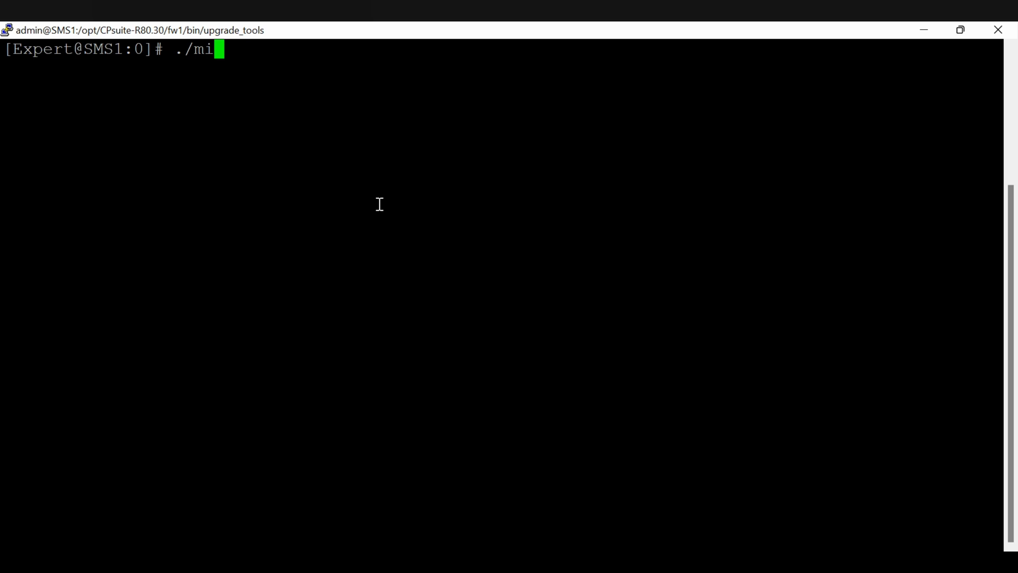
{"action": "key", "text": "Tab"}
{"action": "key", "text": "Return"}
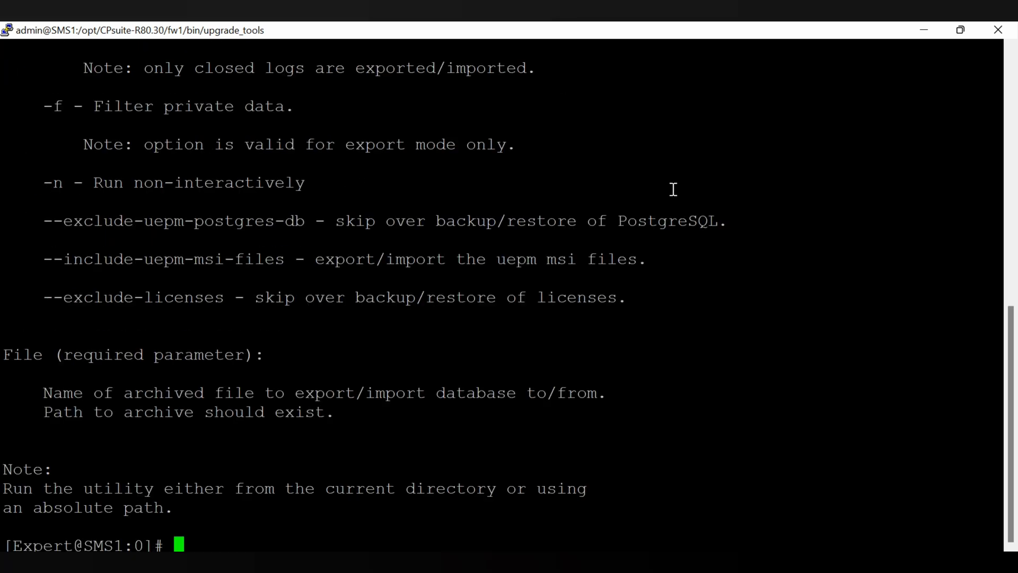
{"action": "scroll", "coordinate": [510, 297], "scroll_direction": "up", "scroll_amount": 3}
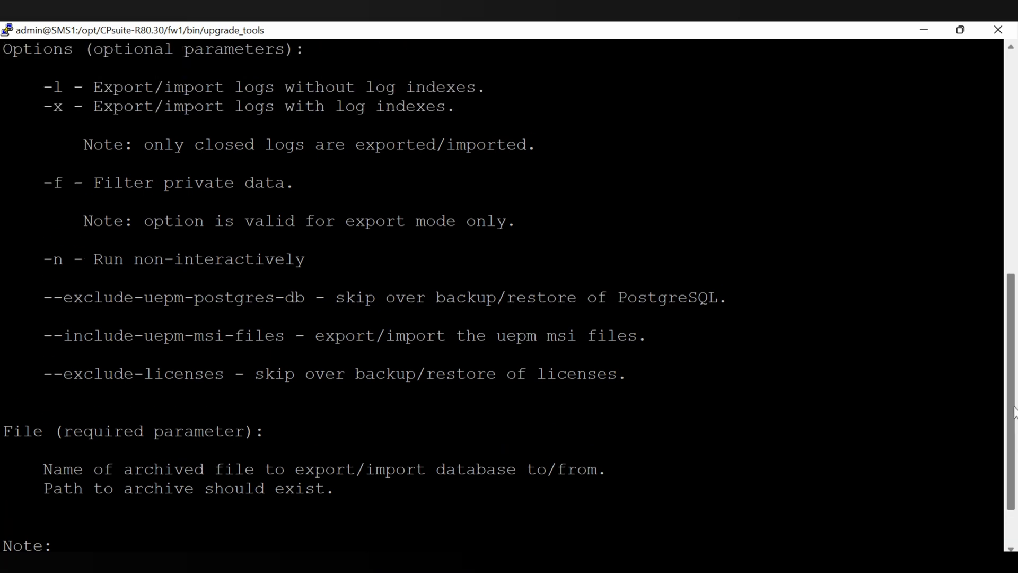
{"action": "scroll", "coordinate": [509, 297], "scroll_direction": "up", "scroll_amount": 1}
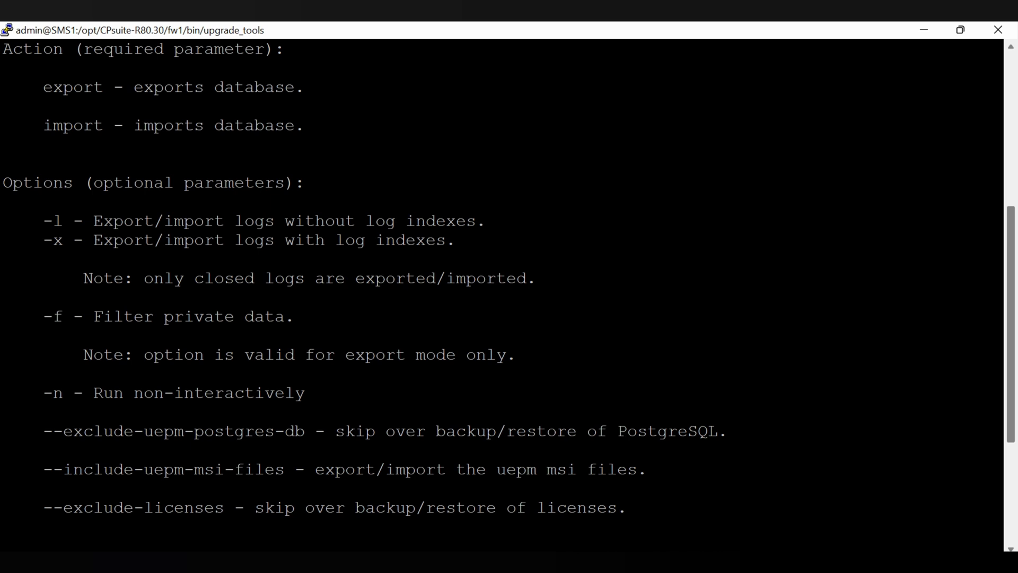
{"action": "scroll", "coordinate": [508, 298], "scroll_direction": "down", "scroll_amount": 3}
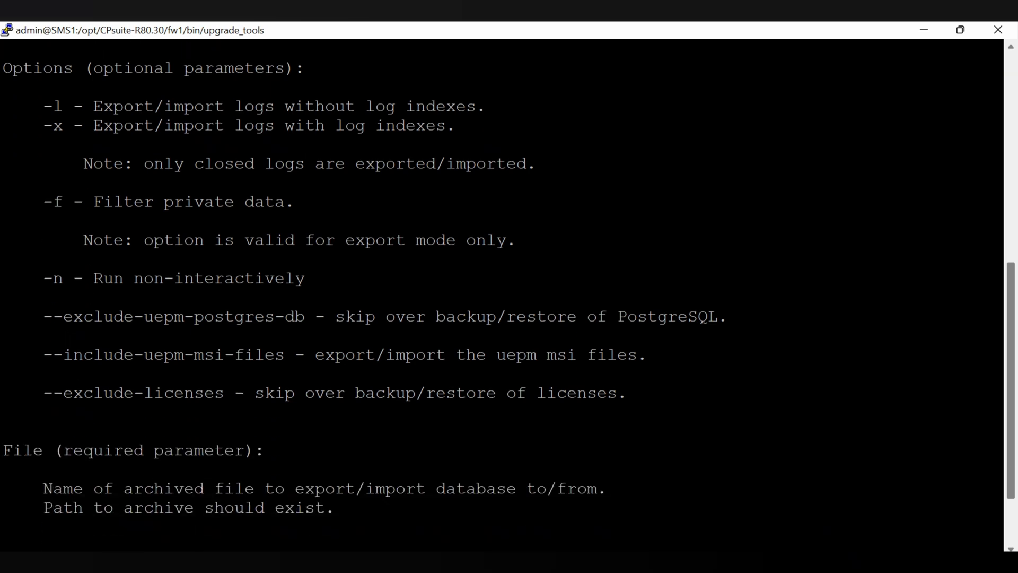
{"action": "left_click_drag", "start_coordinate": [1011, 406], "coordinate": [1014, 300]}
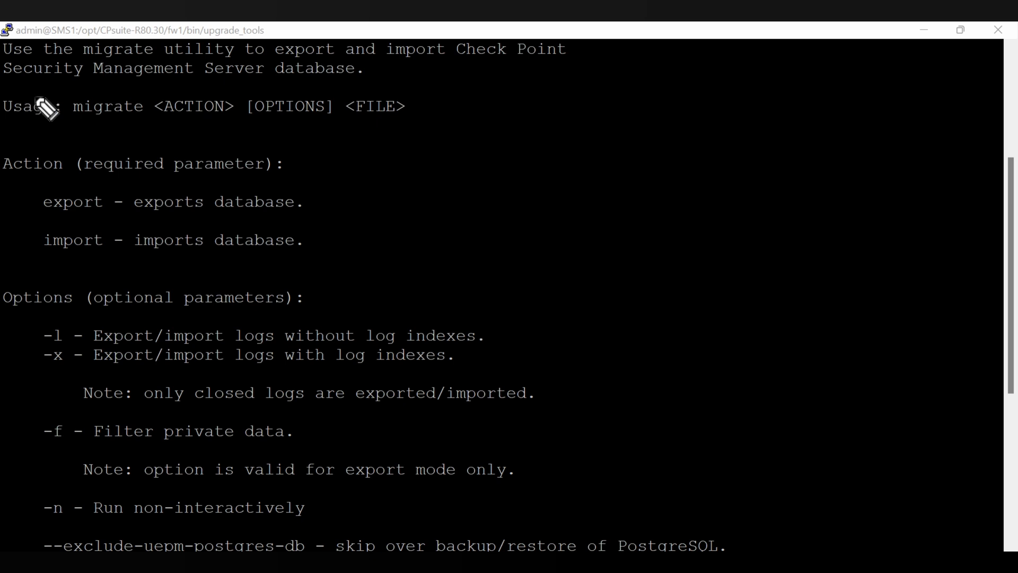
{"action": "mouse_move", "coordinate": [68, 128]}
{"action": "left_mouse_down"}
{"action": "mouse_move", "coordinate": [333, 135]}
{"action": "mouse_move", "coordinate": [416, 112]}
{"action": "mouse_move", "coordinate": [345, 83]}
{"action": "mouse_move", "coordinate": [193, 81]}
{"action": "mouse_move", "coordinate": [74, 95]}
{"action": "mouse_move", "coordinate": [68, 134]}
{"action": "left_mouse_up"}
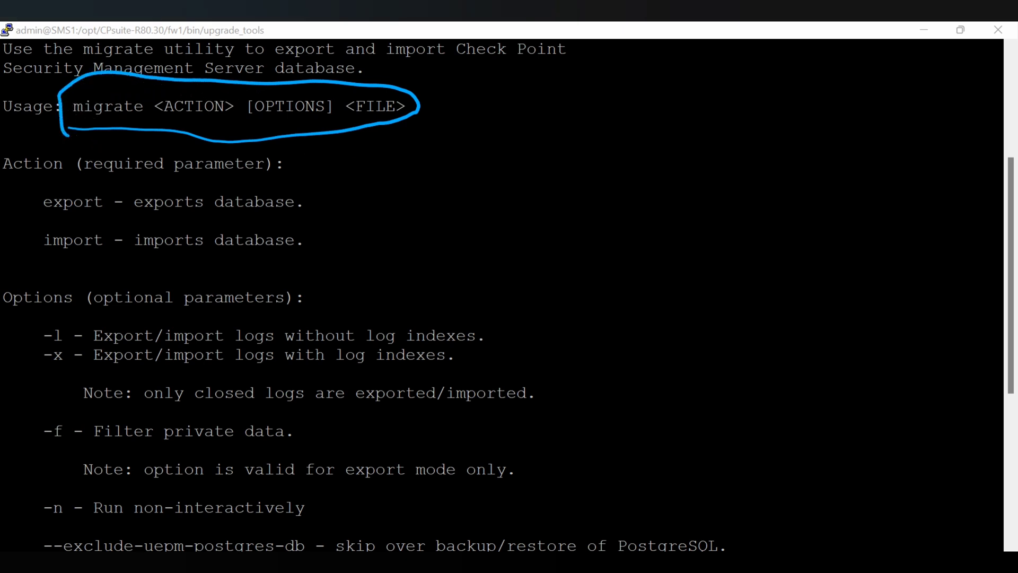
{"action": "mouse_move", "coordinate": [300, 180]}
{"action": "left_mouse_down"}
{"action": "mouse_move", "coordinate": [322, 178]}
{"action": "mouse_move", "coordinate": [300, 221]}
{"action": "left_mouse_up"}
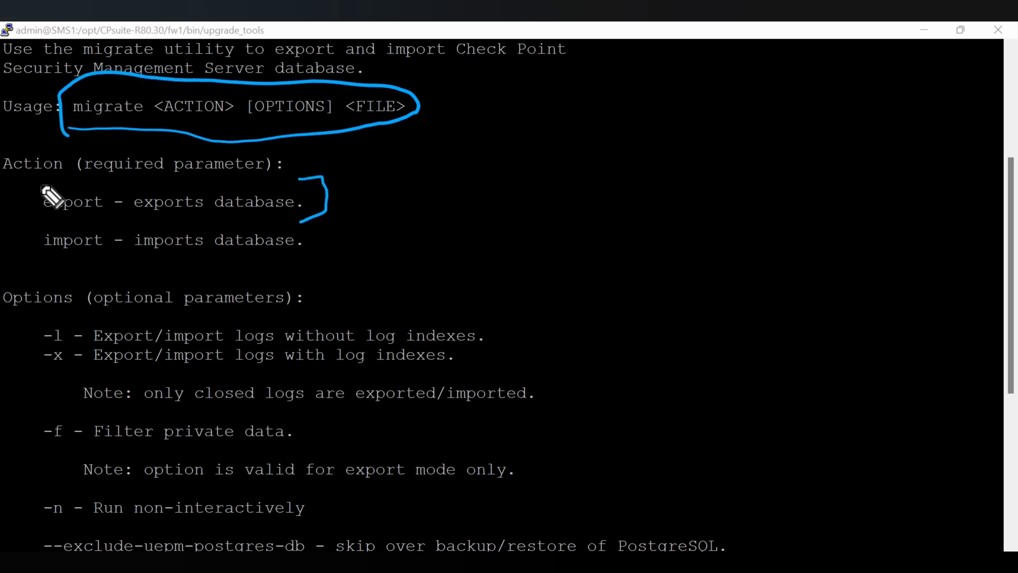
{"action": "mouse_move", "coordinate": [35, 184]}
{"action": "left_mouse_down"}
{"action": "mouse_move", "coordinate": [23, 210]}
{"action": "mouse_move", "coordinate": [47, 214]}
{"action": "left_mouse_up"}
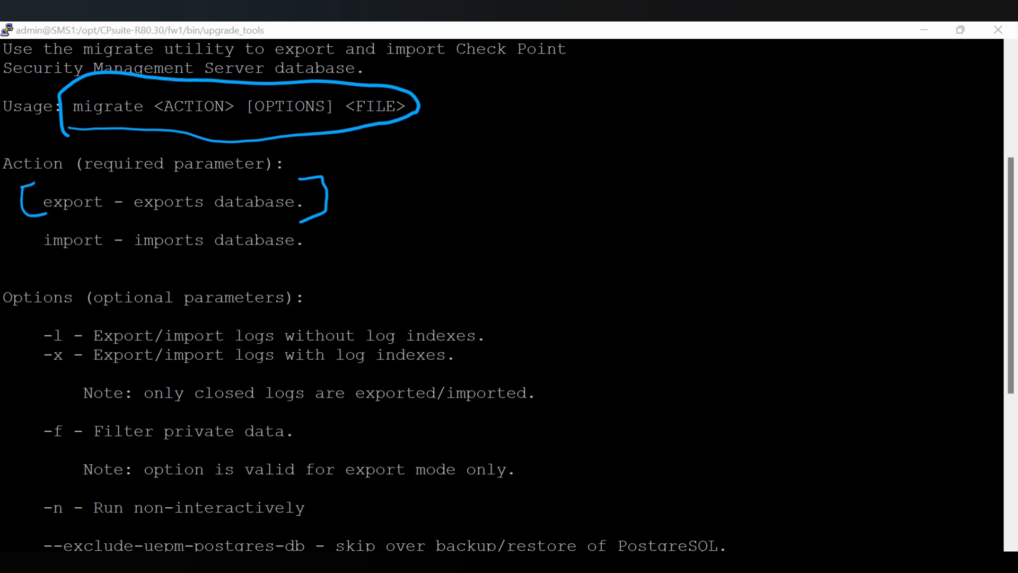
{"action": "mouse_move", "coordinate": [464, 194]}
{"action": "left_mouse_down"}
{"action": "mouse_move", "coordinate": [462, 216]}
{"action": "mouse_move", "coordinate": [509, 193]}
{"action": "mouse_move", "coordinate": [528, 212]}
{"action": "mouse_move", "coordinate": [540, 187]}
{"action": "left_mouse_up"}
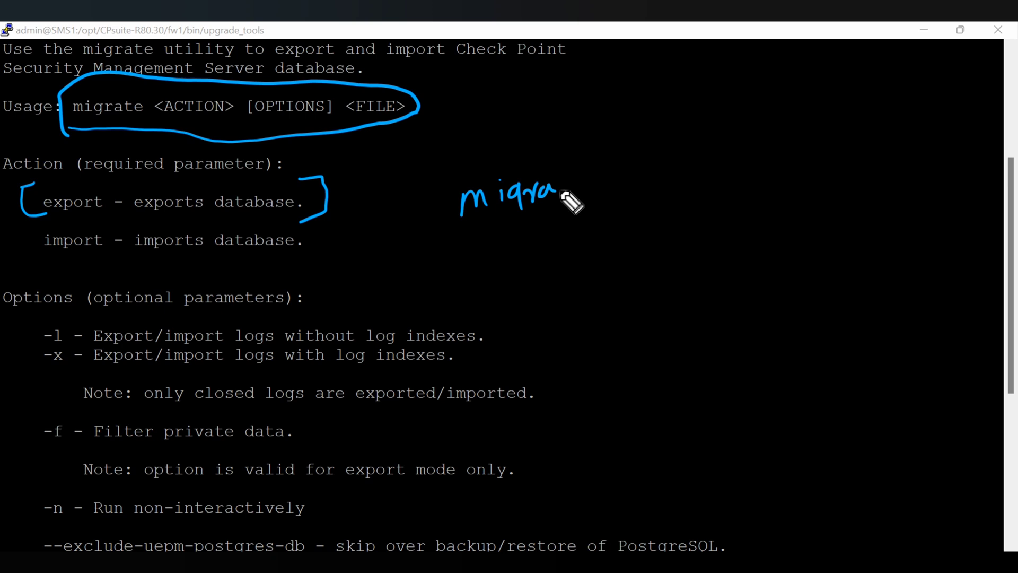
{"action": "mouse_move", "coordinate": [562, 192]}
{"action": "left_mouse_down"}
{"action": "mouse_move", "coordinate": [678, 169]}
{"action": "mouse_move", "coordinate": [696, 177]}
{"action": "mouse_move", "coordinate": [733, 144]}
{"action": "left_mouse_up"}
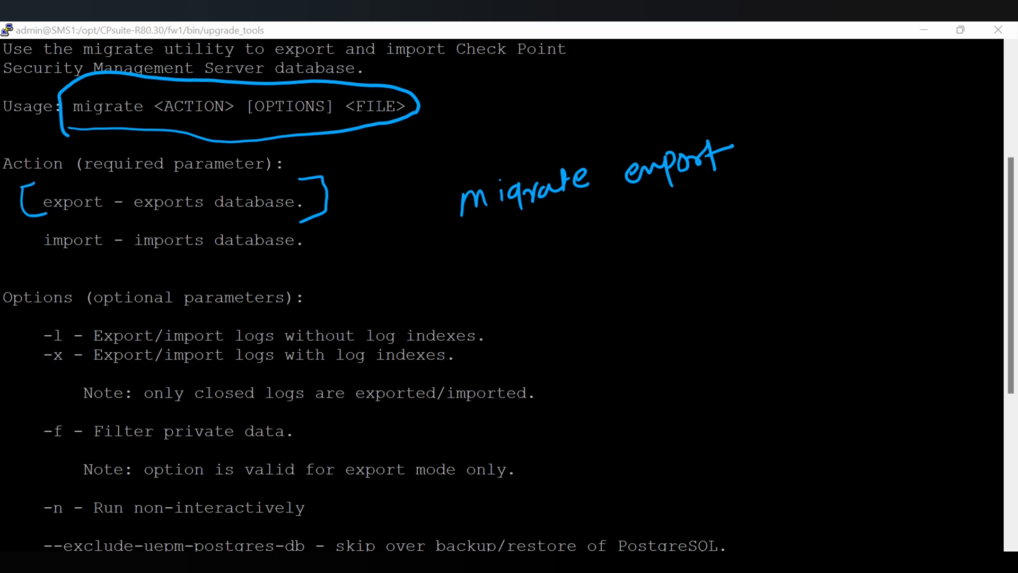
{"action": "mouse_move", "coordinate": [783, 135]}
{"action": "left_mouse_down"}
{"action": "mouse_move", "coordinate": [811, 141]}
{"action": "mouse_move", "coordinate": [866, 127]}
{"action": "mouse_move", "coordinate": [904, 114]}
{"action": "mouse_move", "coordinate": [923, 91]}
{"action": "left_mouse_up"}
{"action": "mouse_move", "coordinate": [616, 236]}
{"action": "left_mouse_down"}
{"action": "mouse_move", "coordinate": [639, 268]}
{"action": "mouse_move", "coordinate": [703, 222]}
{"action": "mouse_move", "coordinate": [786, 209]}
{"action": "mouse_move", "coordinate": [869, 164]}
{"action": "mouse_move", "coordinate": [921, 162]}
{"action": "mouse_move", "coordinate": [947, 148]}
{"action": "mouse_move", "coordinate": [971, 112]}
{"action": "left_mouse_up"}
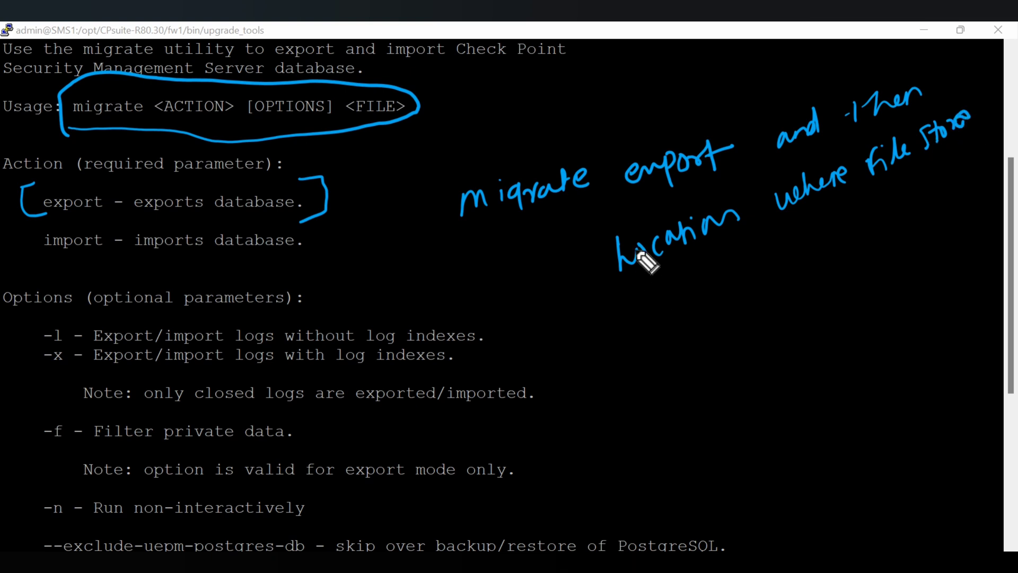
{"action": "mouse_move", "coordinate": [639, 276]}
{"action": "left_mouse_down"}
{"action": "mouse_move", "coordinate": [636, 333]}
{"action": "mouse_move", "coordinate": [670, 288]}
{"action": "mouse_move", "coordinate": [686, 295]}
{"action": "mouse_move", "coordinate": [725, 268]}
{"action": "mouse_move", "coordinate": [724, 294]}
{"action": "mouse_move", "coordinate": [763, 272]}
{"action": "mouse_move", "coordinate": [777, 284]}
{"action": "left_mouse_up"}
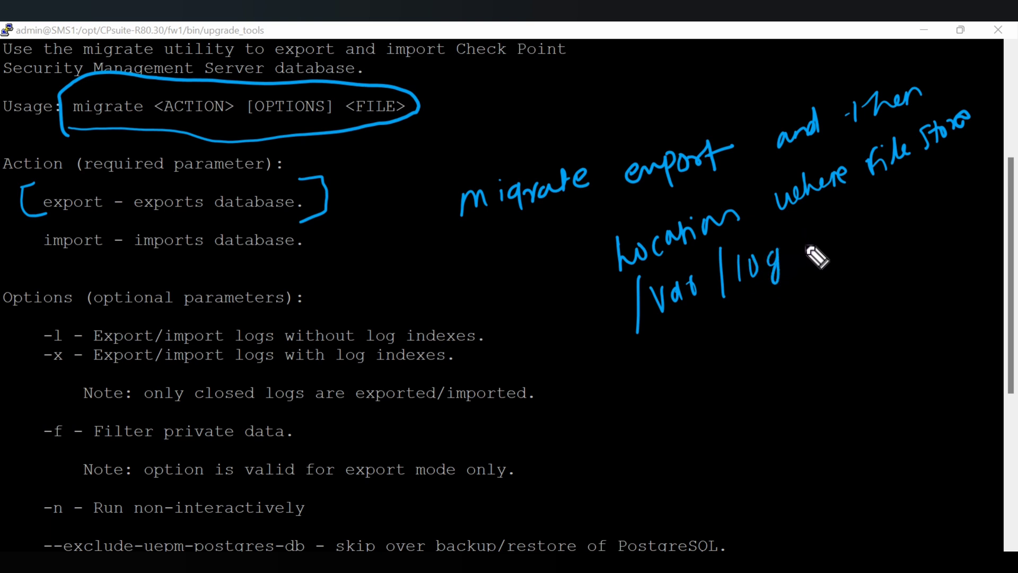
{"action": "left_click_drag", "start_coordinate": [805, 224], "coordinate": [810, 276]}
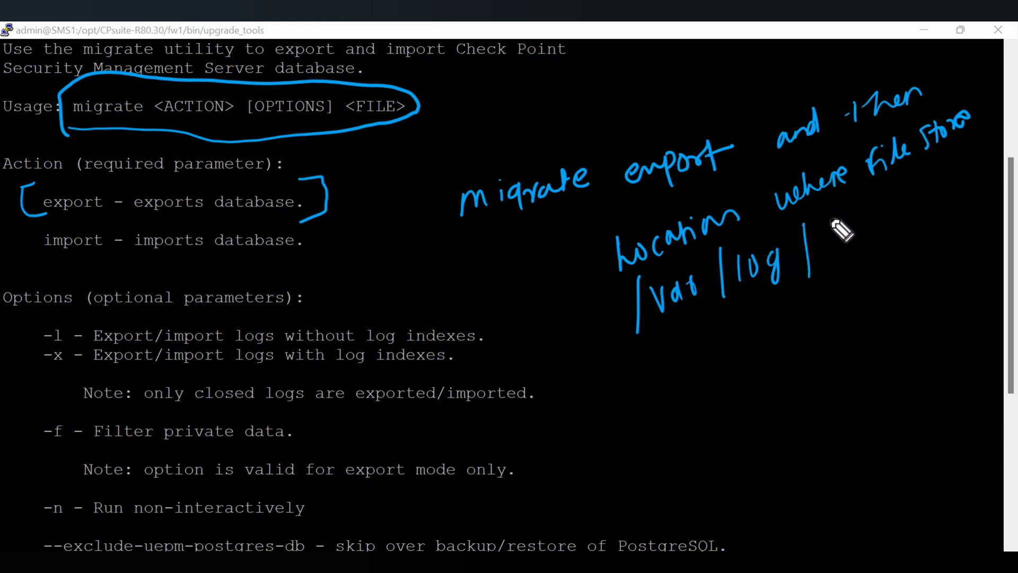
{"action": "mouse_move", "coordinate": [822, 234]}
{"action": "left_mouse_down"}
{"action": "mouse_move", "coordinate": [845, 254]}
{"action": "mouse_move", "coordinate": [859, 230]}
{"action": "mouse_move", "coordinate": [916, 212]}
{"action": "mouse_move", "coordinate": [898, 223]}
{"action": "mouse_move", "coordinate": [905, 230]}
{"action": "mouse_move", "coordinate": [933, 197]}
{"action": "mouse_move", "coordinate": [990, 175]}
{"action": "mouse_move", "coordinate": [995, 155]}
{"action": "left_mouse_up"}
Finish the upgrade folder note, erase all annotations, and clear the terminal to a fresh prompt.
{"action": "left_click", "coordinate": [920, 194]}
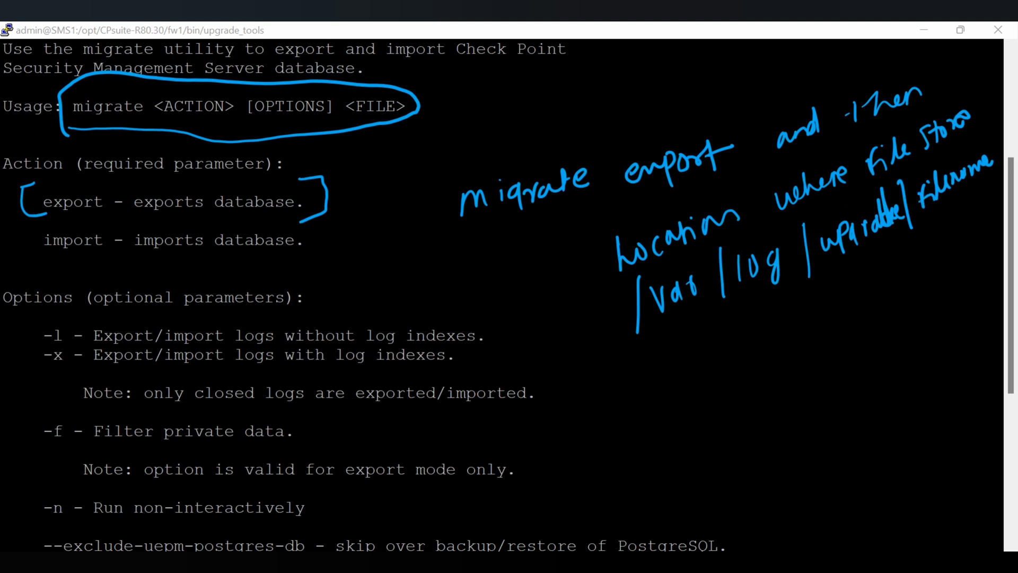
{"action": "key", "text": "e"}
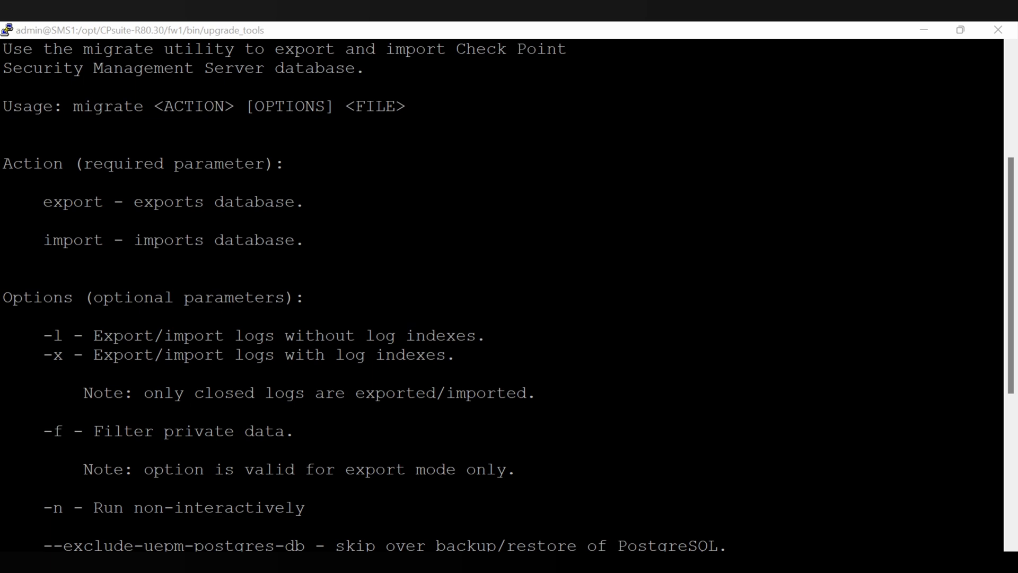
{"action": "scroll", "coordinate": [737, 345], "scroll_direction": "down", "scroll_amount": 6}
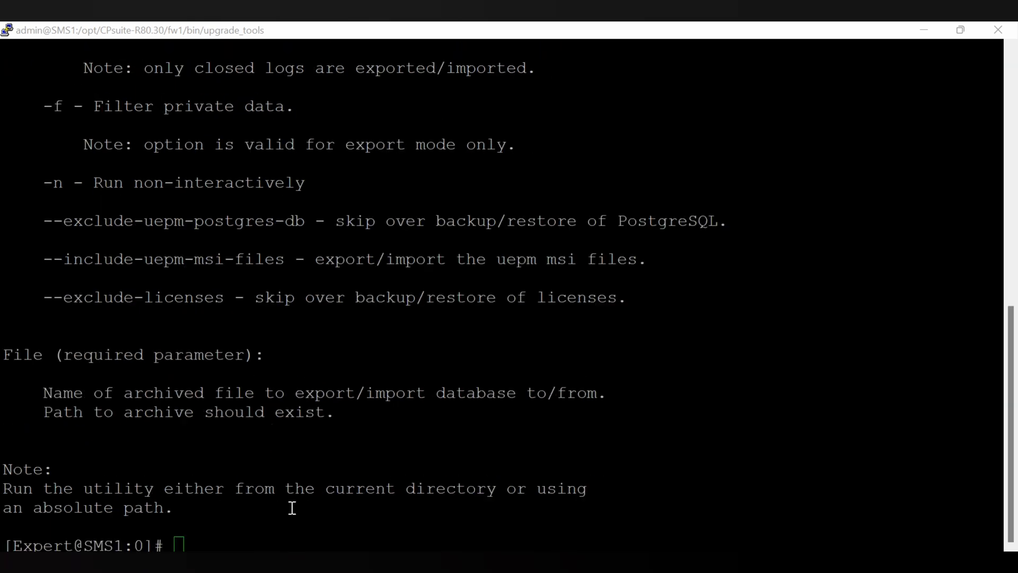
{"action": "type", "text": "clear"}
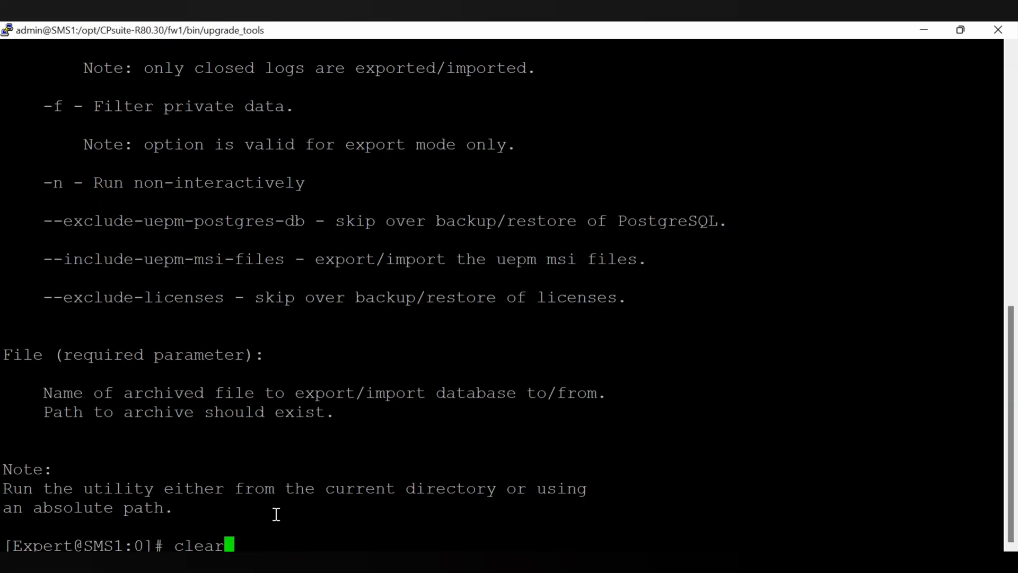
{"action": "key", "text": "Return"}
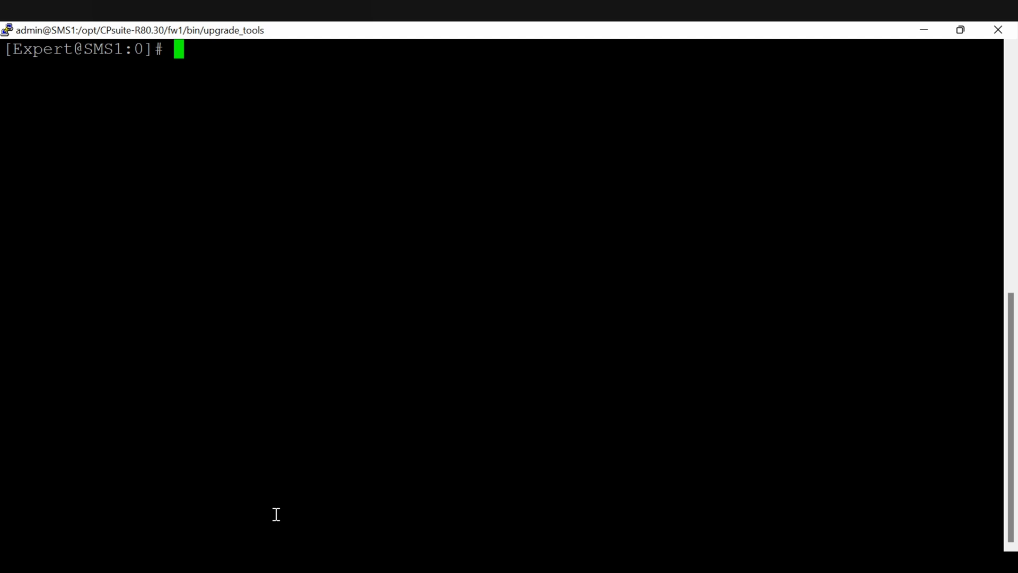
Change to /var/log and list it, highlighting the upgrade folder.
{"action": "type", "text": "cd /var/log"}
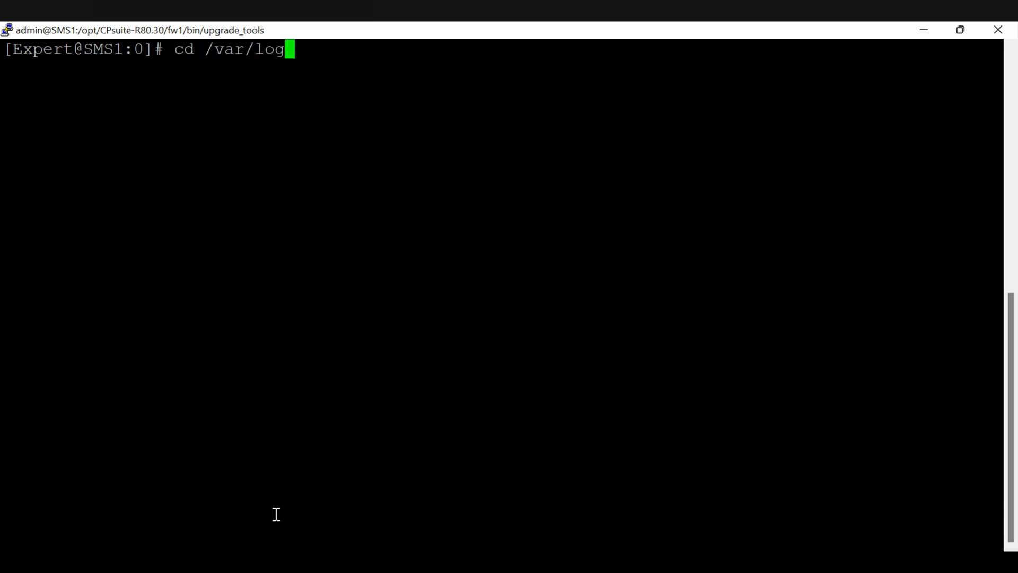
{"action": "key", "text": "Return"}
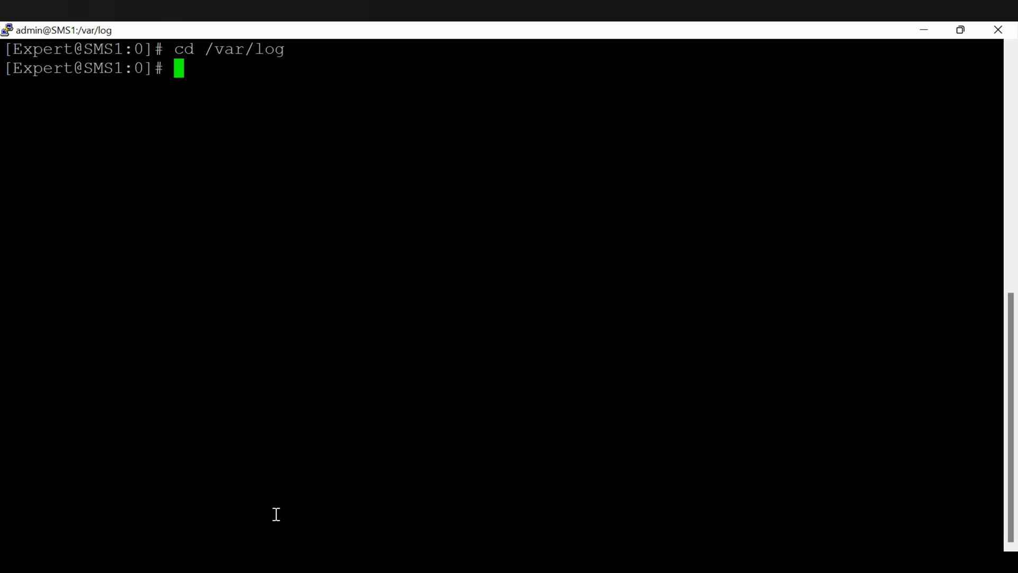
{"action": "type", "text": "ls"}
{"action": "key", "text": "Return"}
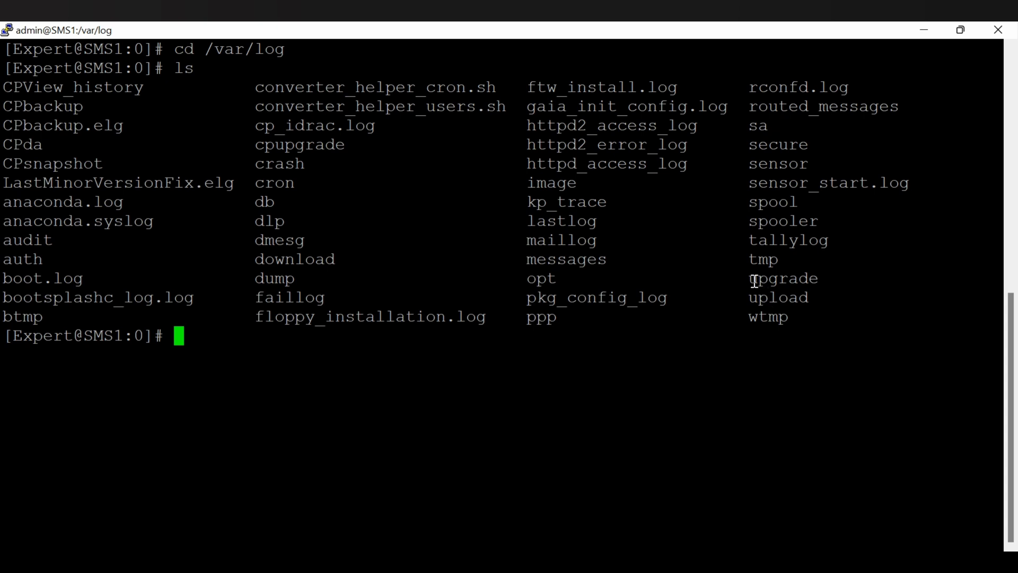
{"action": "left_click_drag", "start_coordinate": [750, 278], "coordinate": [997, 278]}
{"action": "left_click", "coordinate": [258, 337]}
Move into /var/log/upgrade and list it, showing only the lib folder.
{"action": "type", "text": "cd up"}
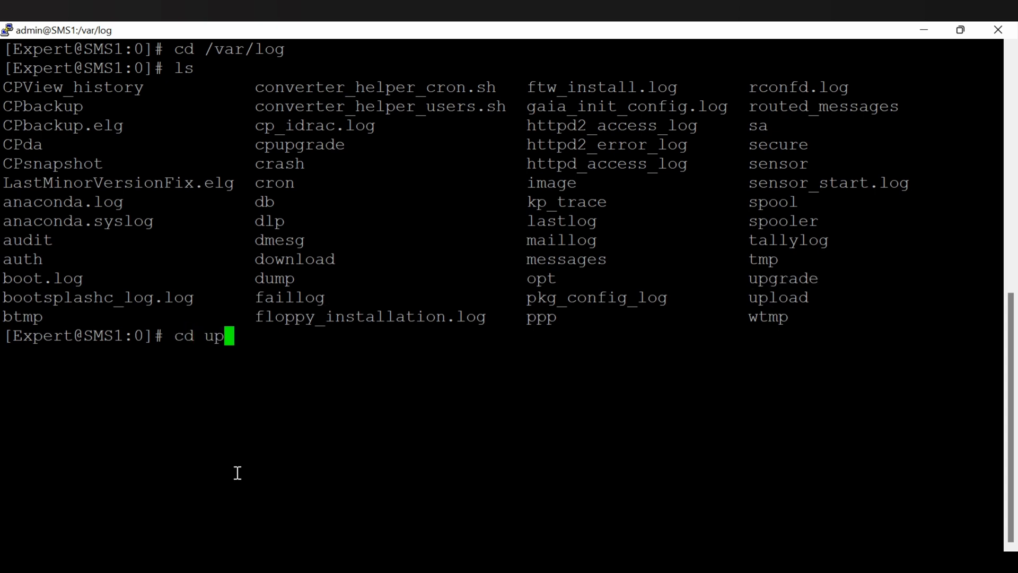
{"action": "type", "text": "gr"}
{"action": "key", "text": "Tab"}
{"action": "key", "text": "Return"}
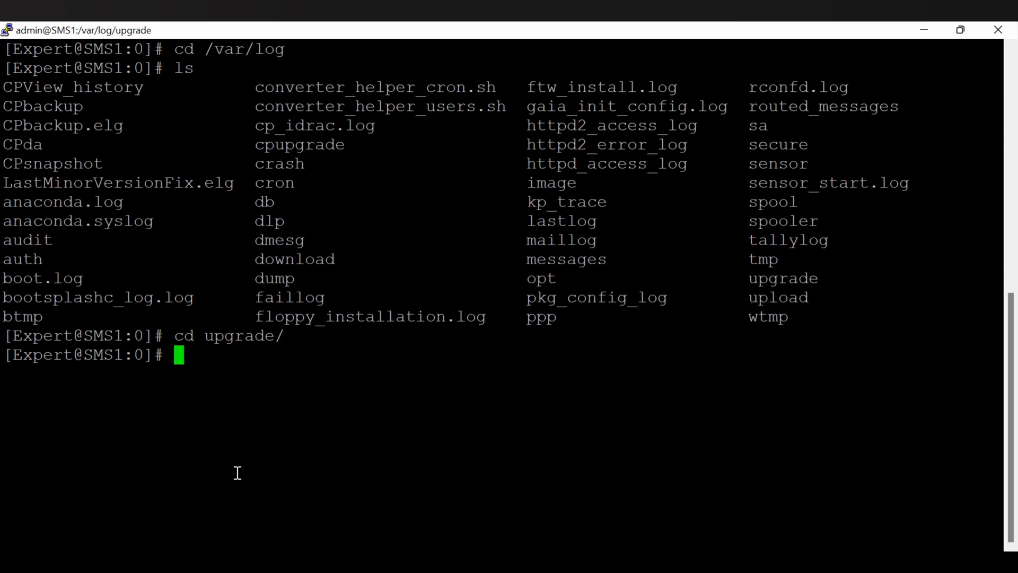
{"action": "type", "text": "ls"}
{"action": "key", "text": "Return"}
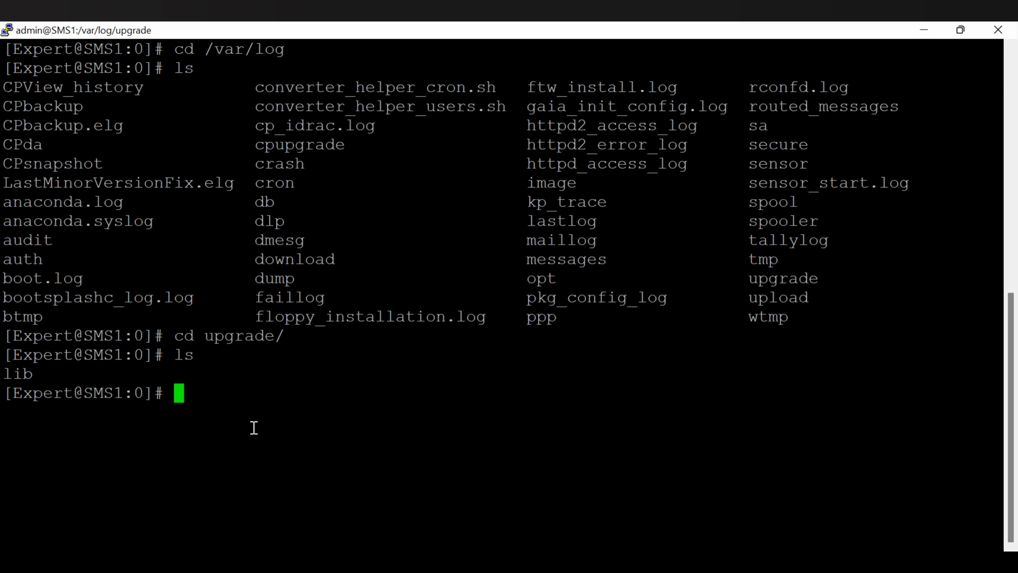
Clear the screen and change into the upgrade_tools directory via $FWDIR/bin with Tab completion.
{"action": "type", "text": "clear"}
{"action": "key", "text": "Return"}
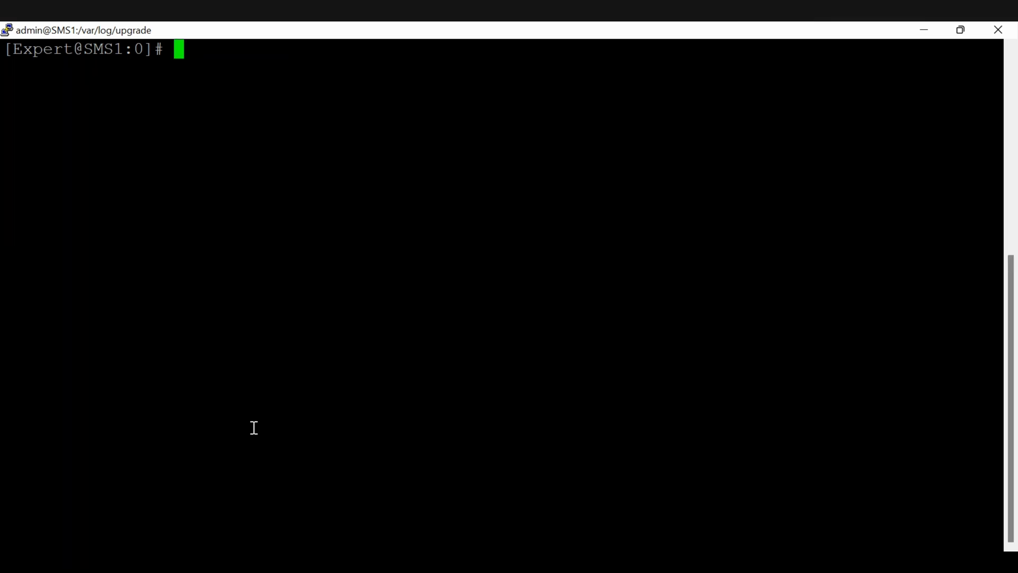
{"action": "type", "text": "cd $"}
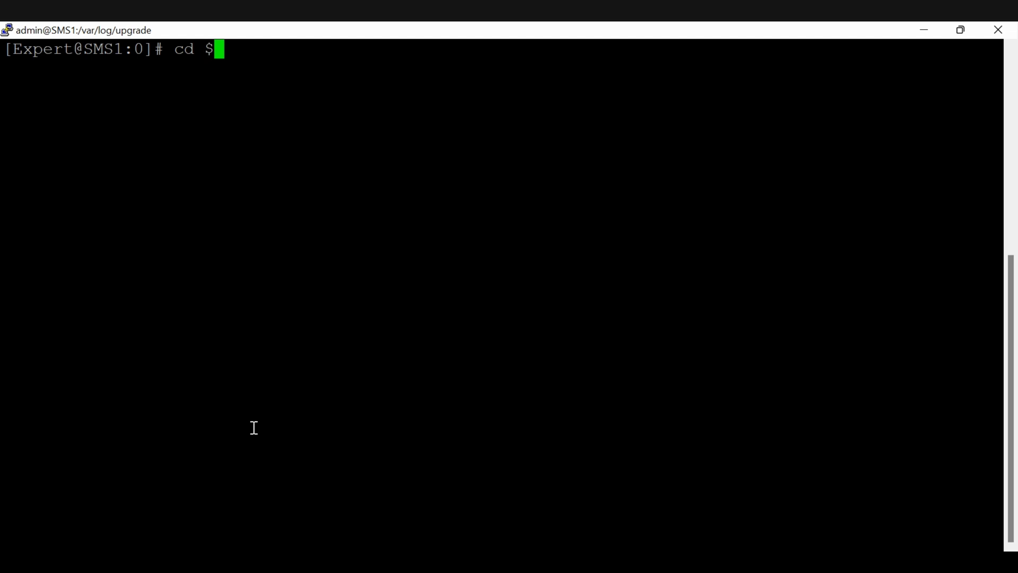
{"action": "type", "text": "FWDIR"}
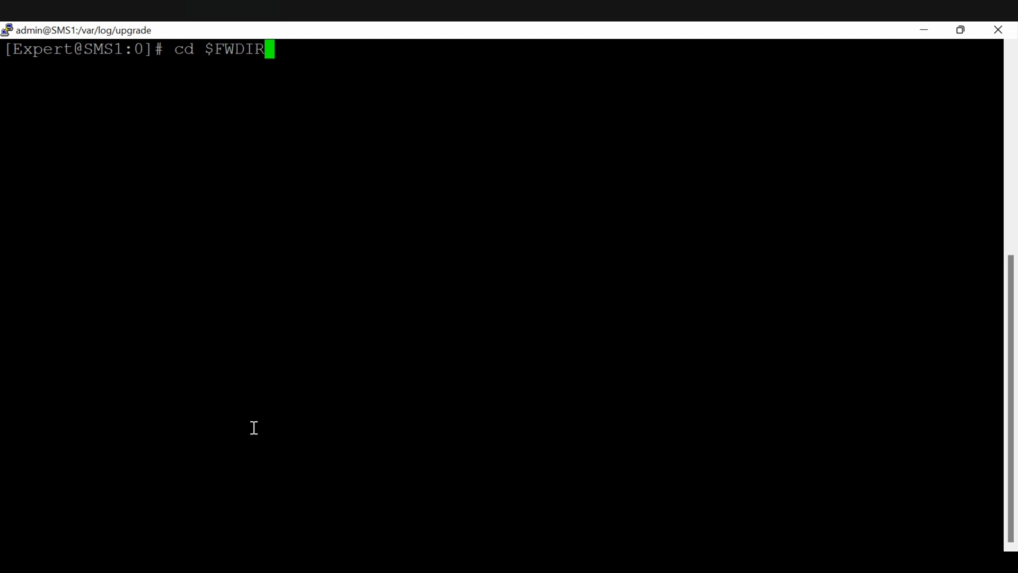
{"action": "type", "text": "/bin"}
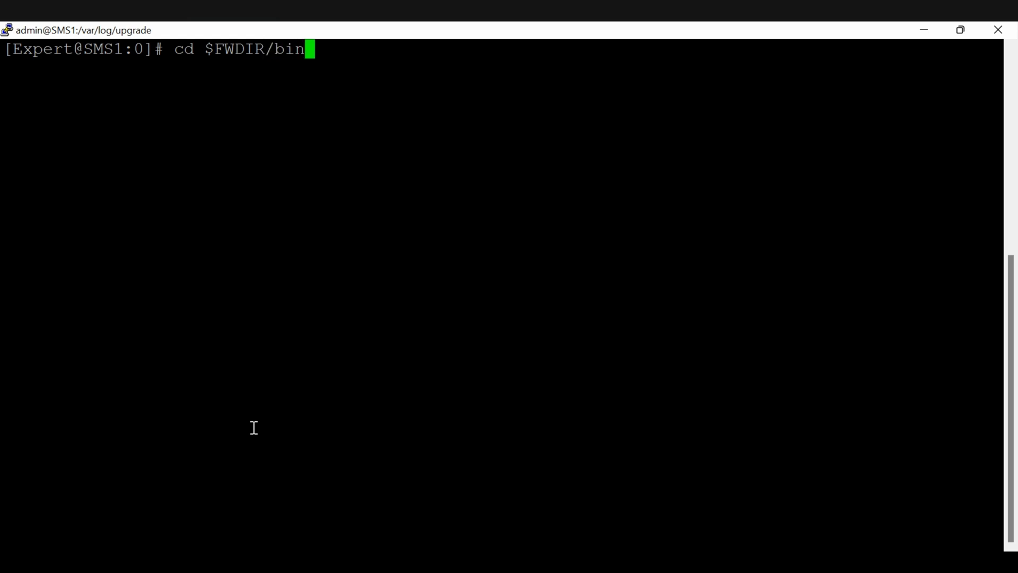
{"action": "type", "text": "/up"}
{"action": "key", "text": "Tab"}
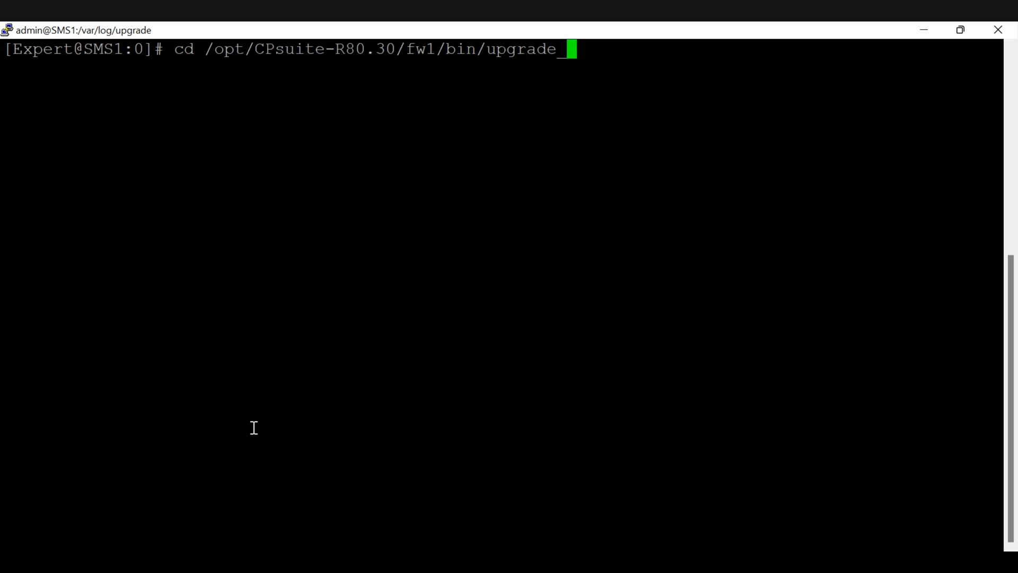
{"action": "type", "text": "to"}
{"action": "key", "text": "Tab"}
{"action": "key", "text": "Return"}
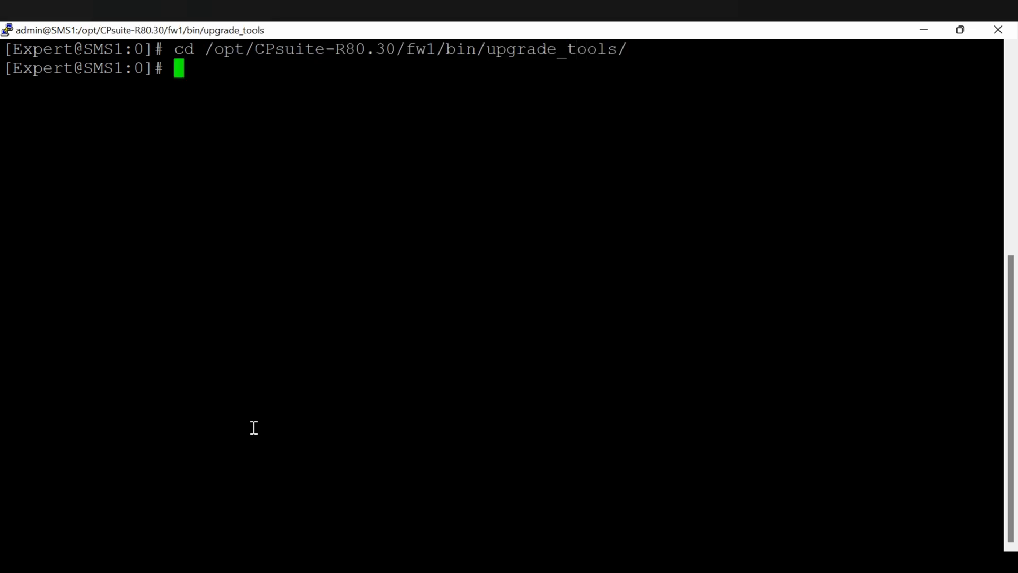
List the upgrade tools with ls, then clear the terminal to a fresh prompt.
{"action": "type", "text": "ls"}
{"action": "key", "text": "Return"}
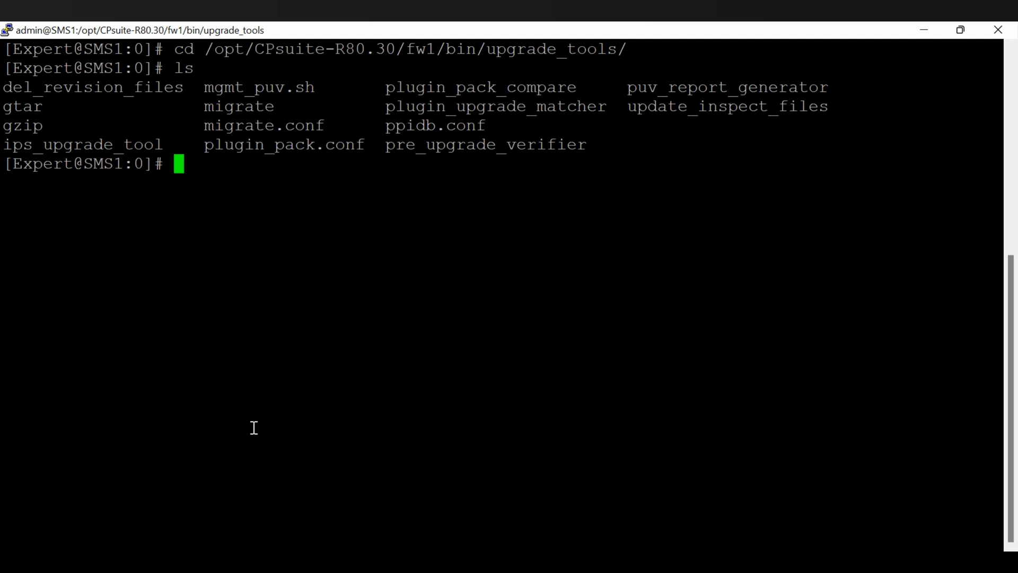
{"action": "type", "text": "clear"}
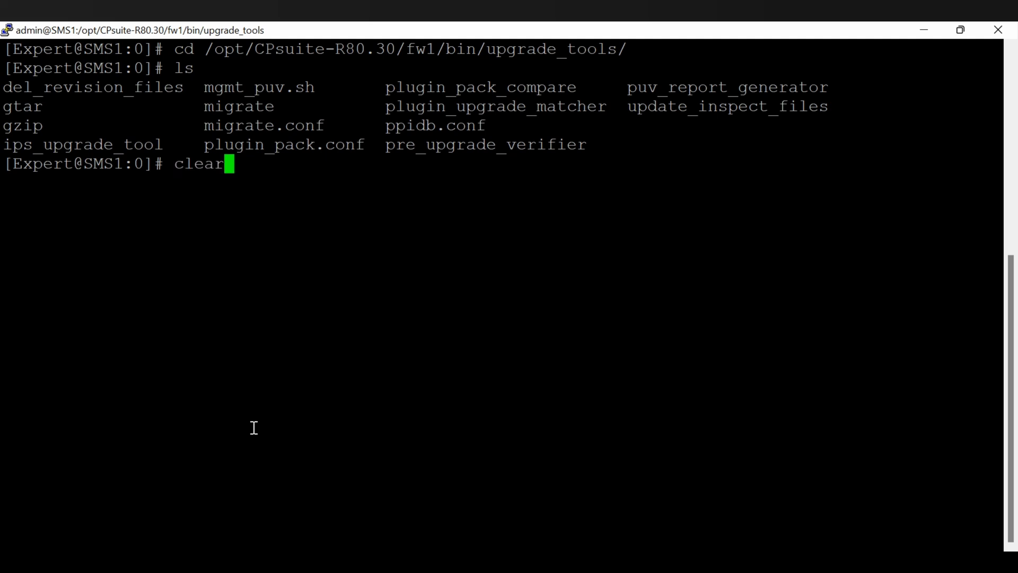
{"action": "key", "text": "Return"}
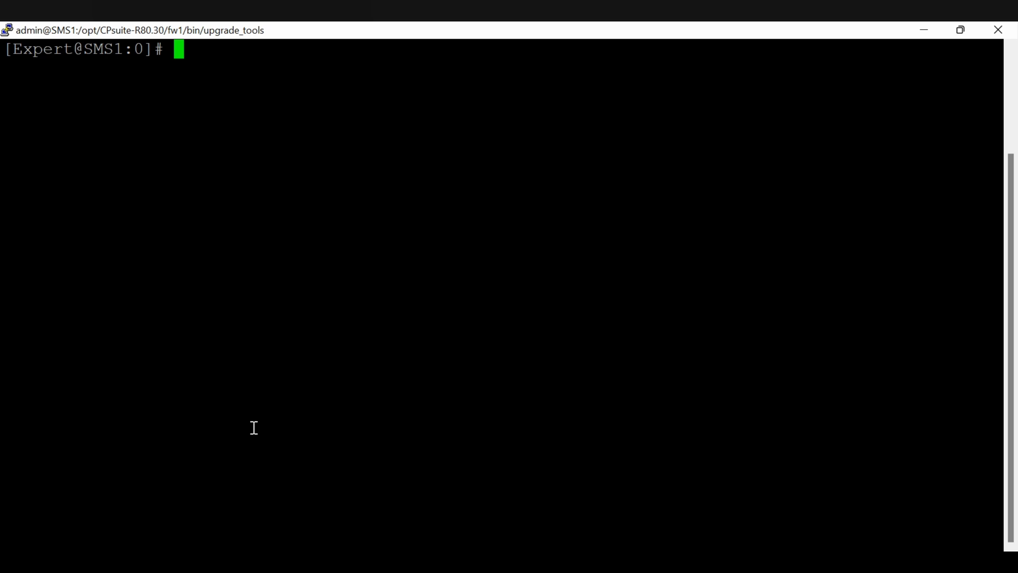
Enter ./migrate export /var/log/upgrade/sms1_export_file at the prompt, fixing typos, without running it.
{"action": "type", "text": "./migra"}
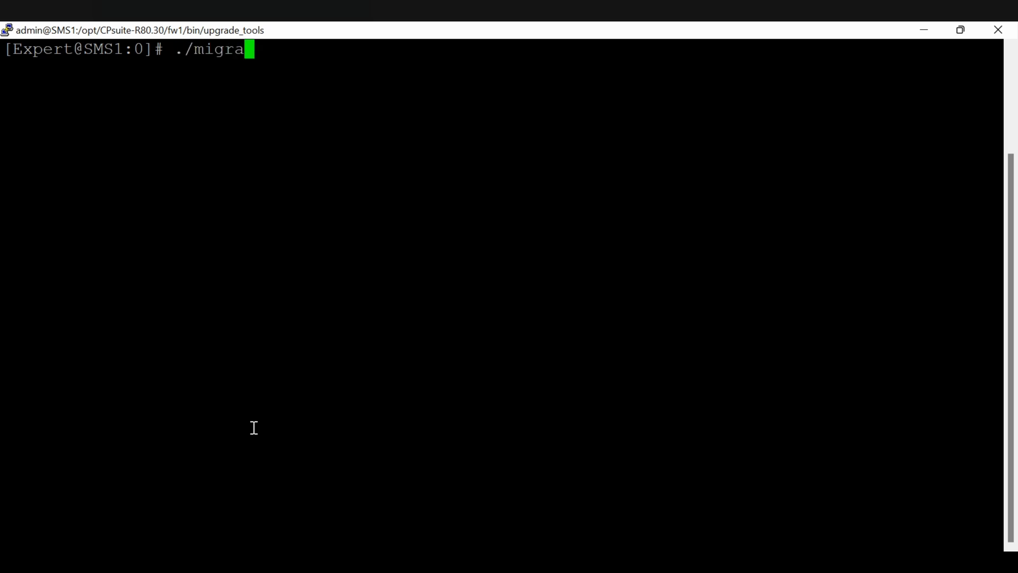
{"action": "key", "text": "Tab"}
{"action": "key", "text": "BackSpace"}
{"action": "key", "text": "BackSpace"}
{"action": "key", "text": "BackSpace"}
{"action": "type", "text": "e"}
{"action": "key", "text": "BackSpace"}
{"action": "type", "text": "te expor"}
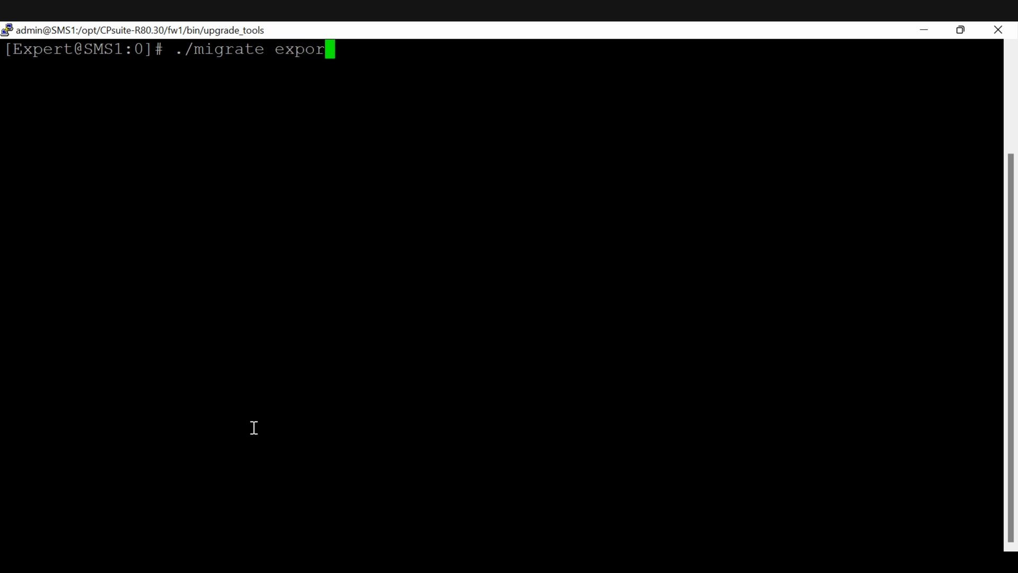
{"action": "key", "text": "BackSpace"}
{"action": "key", "text": "BackSpace"}
{"action": "type", "text": "ort /var"}
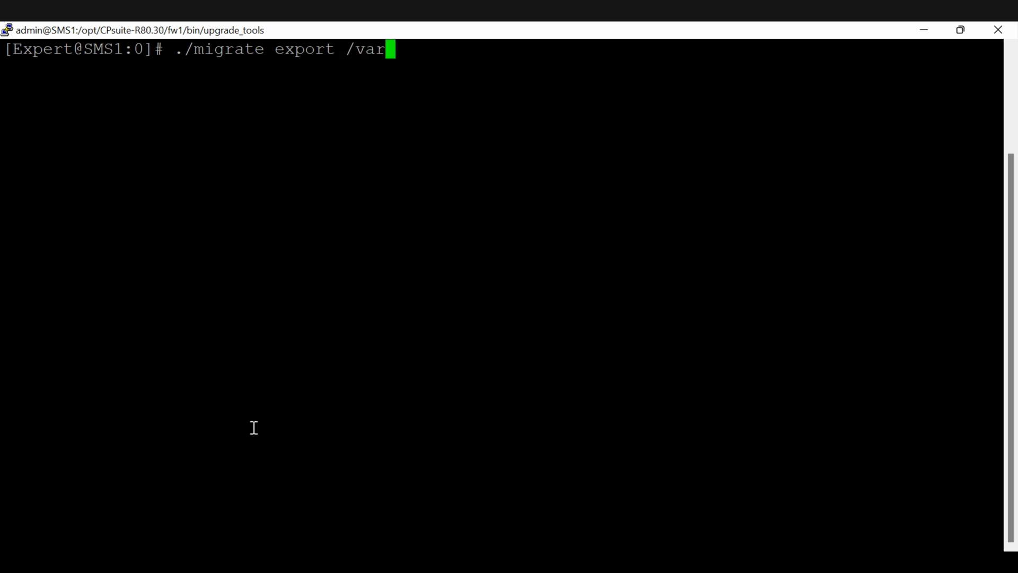
{"action": "type", "text": "/log"}
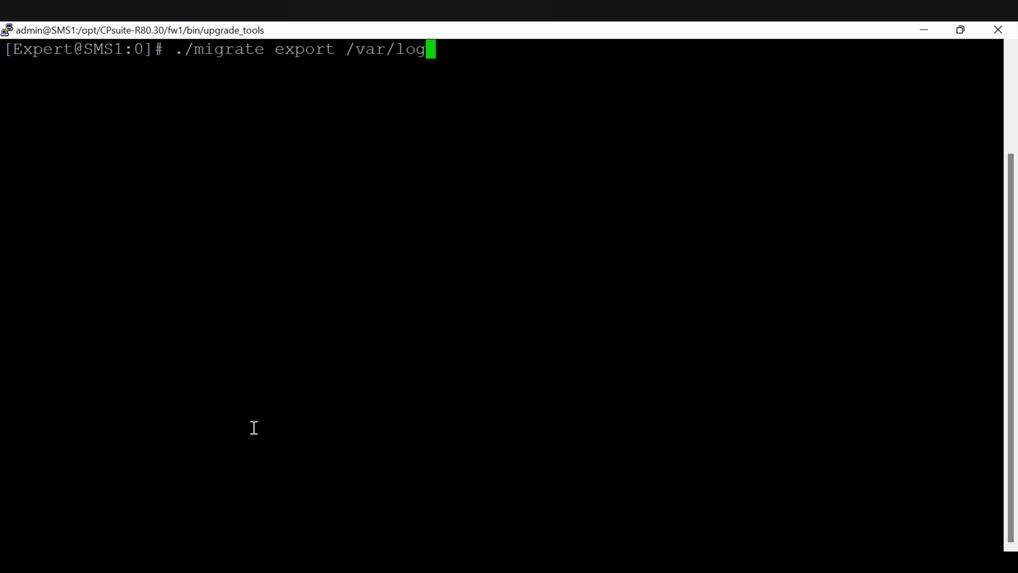
{"action": "type", "text": "/upgrad"}
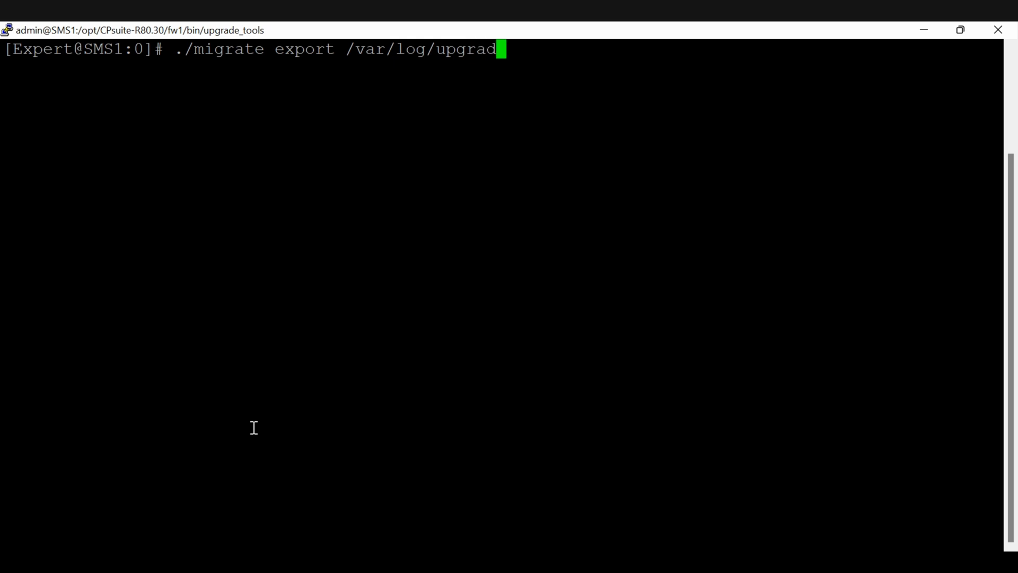
{"action": "type", "text": "e/sms1"}
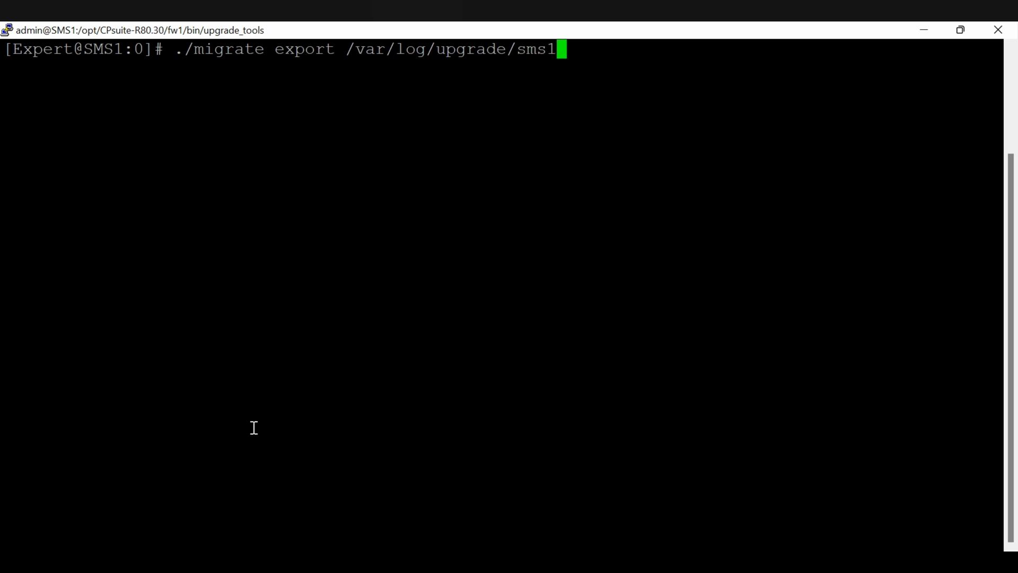
{"action": "type", "text": "_export"}
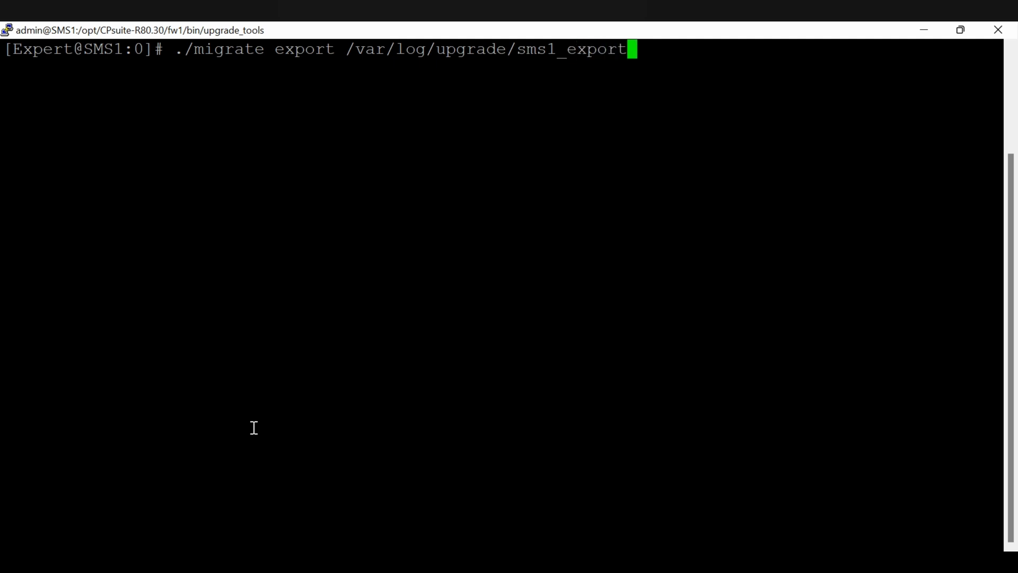
{"action": "type", "text": "_file"}
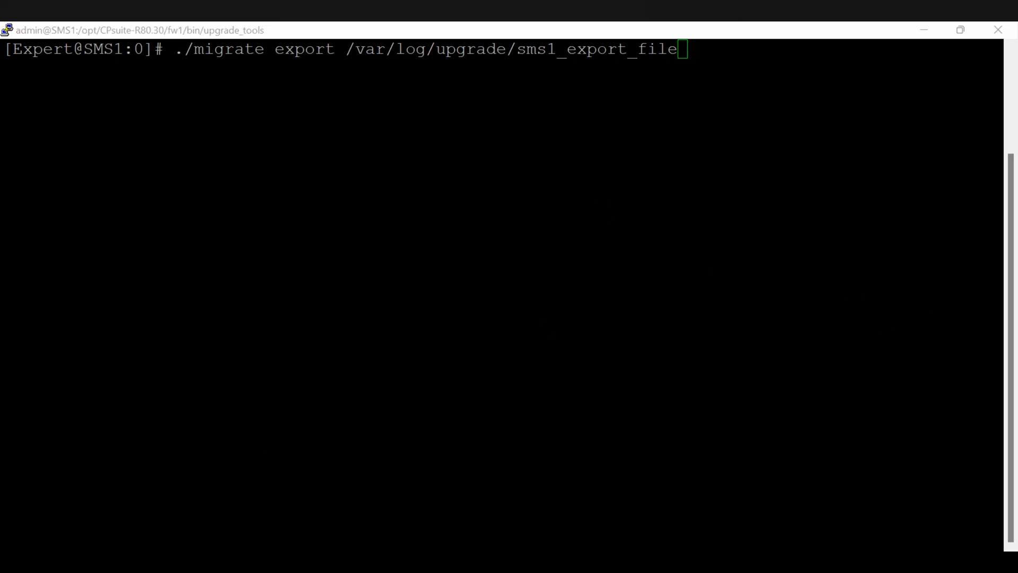
{"action": "mouse_move", "coordinate": [171, 165]}
{"action": "left_mouse_down"}
{"action": "mouse_move", "coordinate": [193, 177]}
{"action": "mouse_move", "coordinate": [210, 164]}
{"action": "mouse_move", "coordinate": [216, 191]}
{"action": "mouse_move", "coordinate": [301, 161]}
{"action": "mouse_move", "coordinate": [322, 176]}
{"action": "mouse_move", "coordinate": [336, 159]}
{"action": "mouse_move", "coordinate": [432, 130]}
{"action": "mouse_move", "coordinate": [436, 147]}
{"action": "mouse_move", "coordinate": [484, 116]}
{"action": "left_mouse_up"}
{"action": "left_click", "coordinate": [379, 112]}
{"action": "mouse_move", "coordinate": [476, 109]}
{"action": "left_mouse_down"}
{"action": "mouse_move", "coordinate": [481, 126]}
{"action": "mouse_move", "coordinate": [530, 106]}
{"action": "left_mouse_up"}
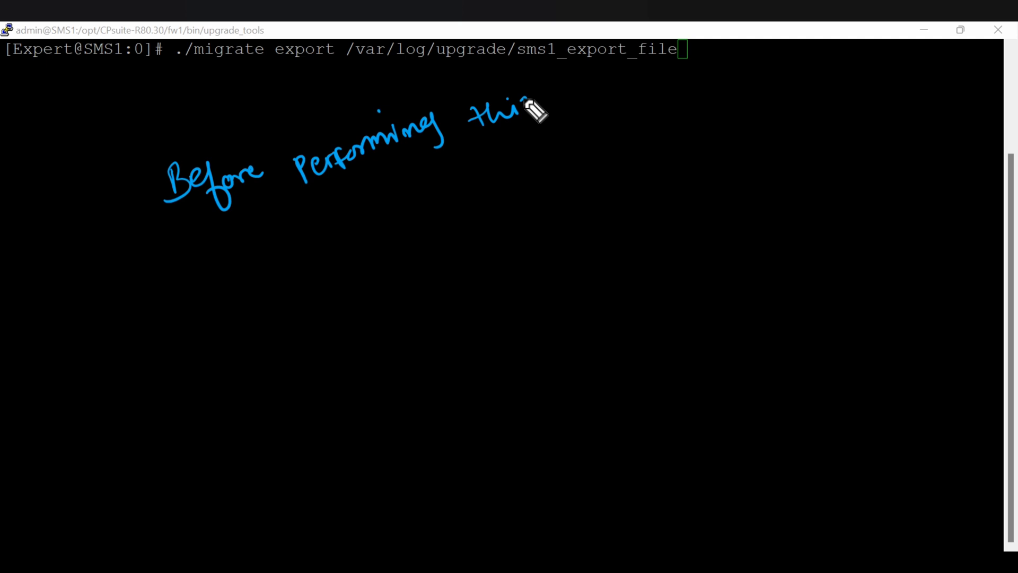
{"action": "mouse_move", "coordinate": [206, 294]}
{"action": "left_mouse_down"}
{"action": "mouse_move", "coordinate": [207, 315]}
{"action": "mouse_move", "coordinate": [304, 264]}
{"action": "left_mouse_up"}
{"action": "mouse_move", "coordinate": [354, 228]}
{"action": "left_mouse_down"}
{"action": "mouse_move", "coordinate": [350, 243]}
{"action": "mouse_move", "coordinate": [409, 213]}
{"action": "mouse_move", "coordinate": [494, 197]}
{"action": "mouse_move", "coordinate": [530, 174]}
{"action": "left_mouse_up"}
{"action": "left_click_drag", "start_coordinate": [581, 153], "coordinate": [585, 166]}
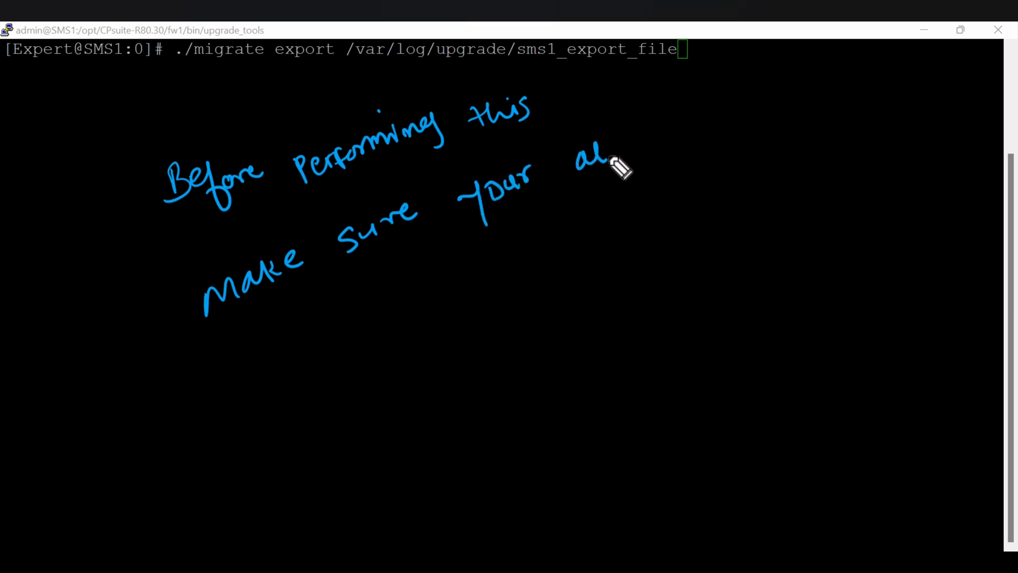
{"action": "left_click_drag", "start_coordinate": [611, 158], "coordinate": [617, 159]}
{"action": "mouse_move", "coordinate": [284, 337]}
{"action": "left_mouse_down"}
{"action": "mouse_move", "coordinate": [267, 338]}
{"action": "mouse_move", "coordinate": [246, 440]}
{"action": "left_mouse_up"}
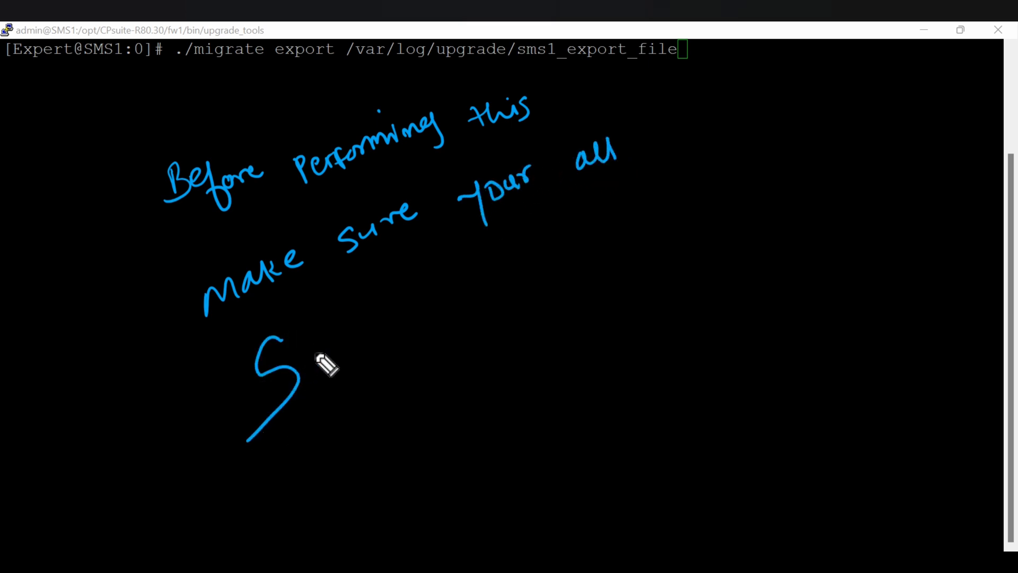
{"action": "mouse_move", "coordinate": [312, 373]}
{"action": "left_mouse_down"}
{"action": "mouse_move", "coordinate": [318, 354]}
{"action": "mouse_move", "coordinate": [357, 340]}
{"action": "mouse_move", "coordinate": [386, 345]}
{"action": "mouse_move", "coordinate": [432, 295]}
{"action": "mouse_move", "coordinate": [484, 286]}
{"action": "mouse_move", "coordinate": [498, 264]}
{"action": "mouse_move", "coordinate": [555, 246]}
{"action": "left_mouse_up"}
{"action": "mouse_move", "coordinate": [621, 246]}
{"action": "left_mouse_down"}
{"action": "mouse_move", "coordinate": [641, 216]}
{"action": "mouse_move", "coordinate": [675, 200]}
{"action": "mouse_move", "coordinate": [681, 177]}
{"action": "mouse_move", "coordinate": [721, 189]}
{"action": "mouse_move", "coordinate": [745, 159]}
{"action": "mouse_move", "coordinate": [773, 171]}
{"action": "left_mouse_up"}
{"action": "mouse_move", "coordinate": [833, 139]}
{"action": "left_mouse_down"}
{"action": "mouse_move", "coordinate": [822, 143]}
{"action": "mouse_move", "coordinate": [845, 134]}
{"action": "mouse_move", "coordinate": [854, 158]}
{"action": "left_mouse_up"}
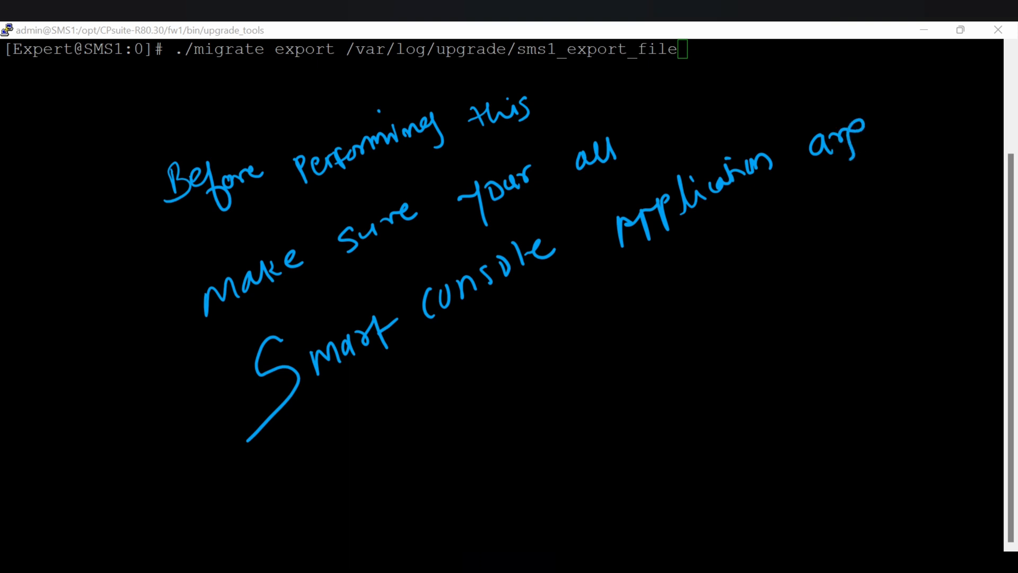
{"action": "mouse_move", "coordinate": [515, 366]}
{"action": "left_mouse_down"}
{"action": "mouse_move", "coordinate": [564, 377]}
{"action": "mouse_move", "coordinate": [645, 318]}
{"action": "mouse_move", "coordinate": [650, 283]}
{"action": "left_mouse_up"}
{"action": "mouse_move", "coordinate": [466, 458]}
{"action": "left_mouse_down"}
{"action": "mouse_move", "coordinate": [606, 382]}
{"action": "mouse_move", "coordinate": [700, 307]}
{"action": "left_mouse_up"}
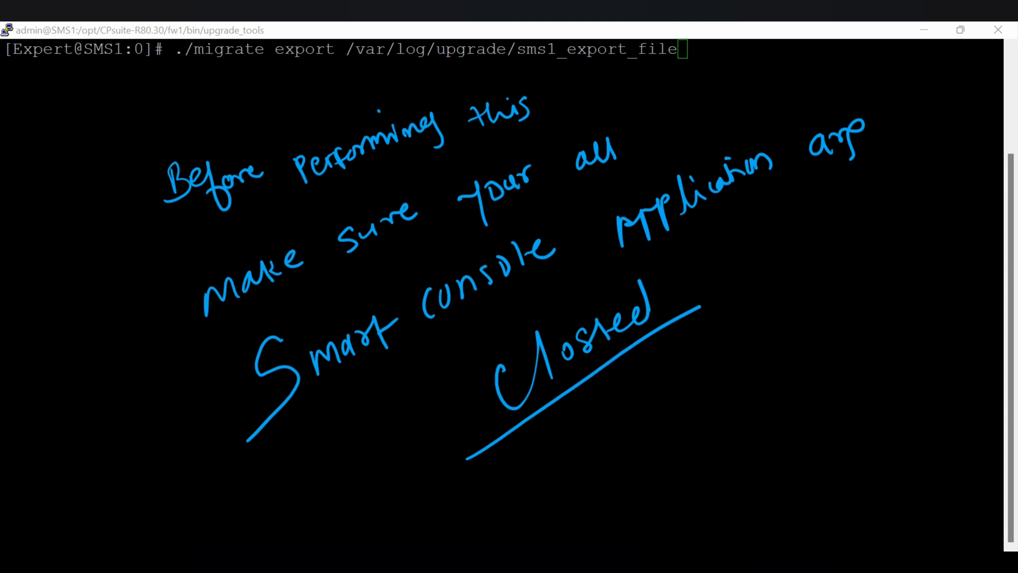
{"action": "key", "text": "Escape"}
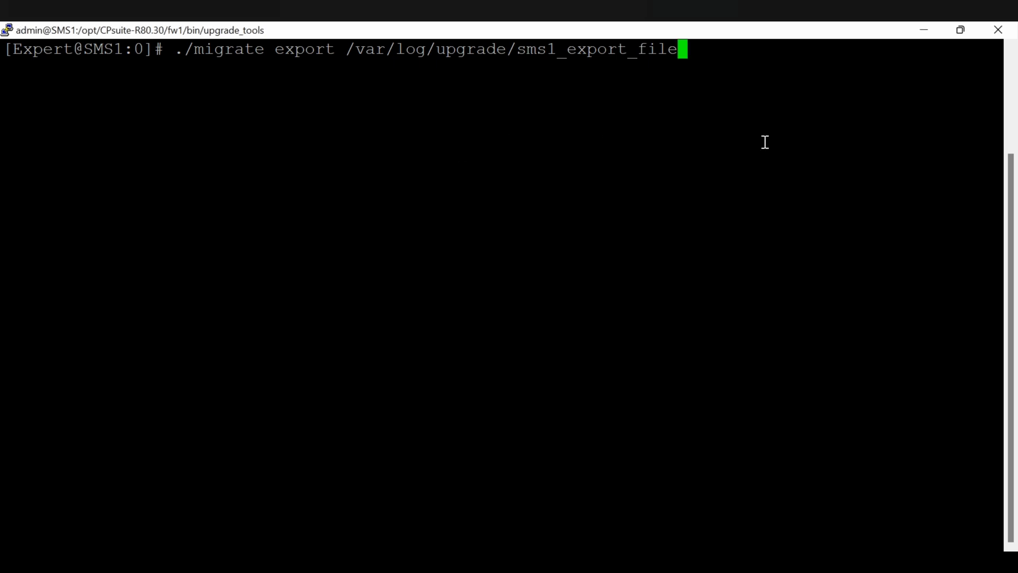
Run the migrate export and answer y to continue the database export.
{"action": "key", "text": "Return"}
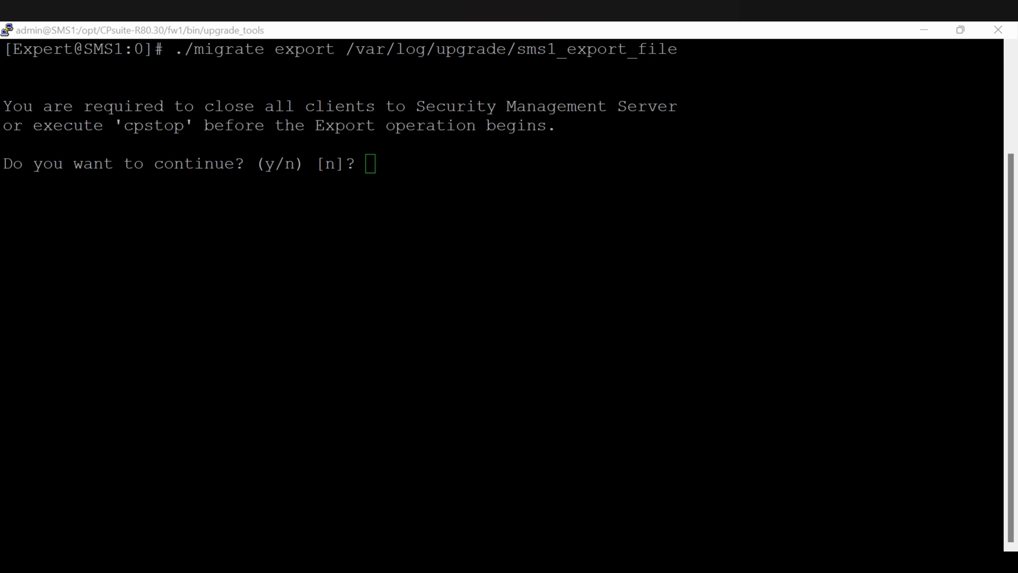
{"action": "mouse_move", "coordinate": [257, 90]}
{"action": "left_mouse_down"}
{"action": "mouse_move", "coordinate": [216, 109]}
{"action": "mouse_move", "coordinate": [225, 123]}
{"action": "mouse_move", "coordinate": [644, 123]}
{"action": "mouse_move", "coordinate": [688, 99]}
{"action": "mouse_move", "coordinate": [491, 77]}
{"action": "mouse_move", "coordinate": [233, 80]}
{"action": "left_mouse_up"}
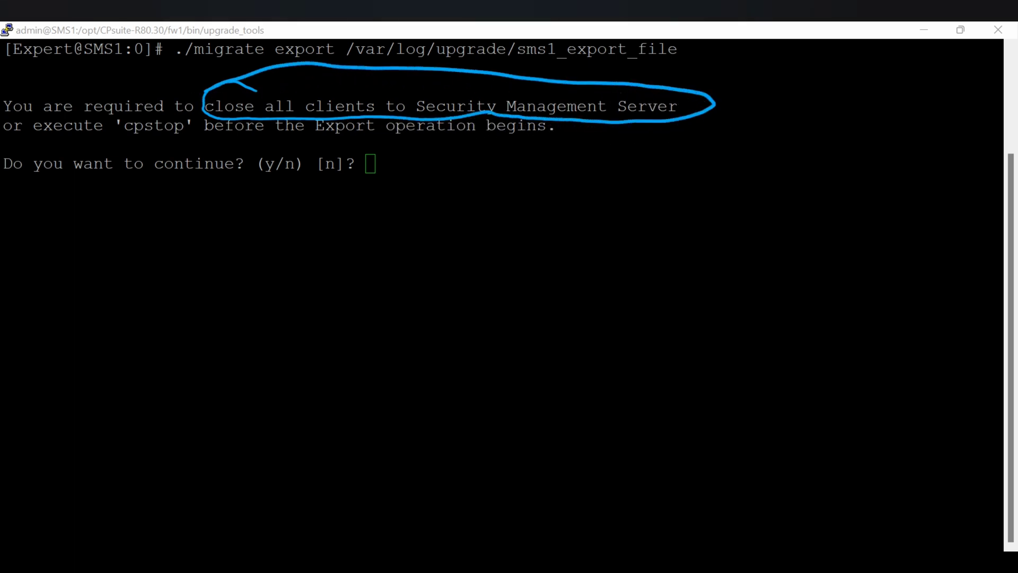
{"action": "left_click_drag", "start_coordinate": [120, 144], "coordinate": [192, 140]}
{"action": "key", "text": "Escape"}
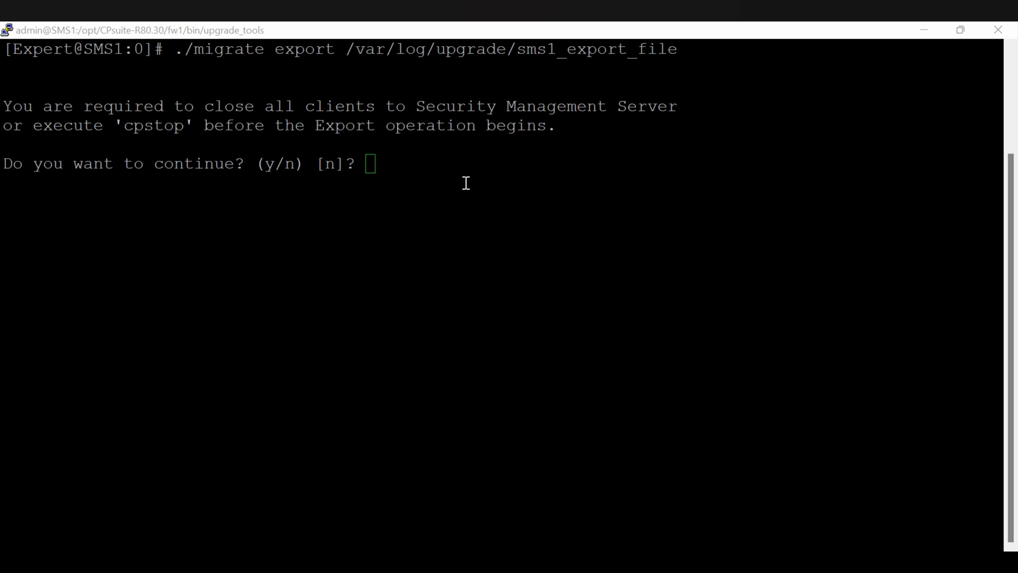
{"action": "left_click", "coordinate": [427, 170]}
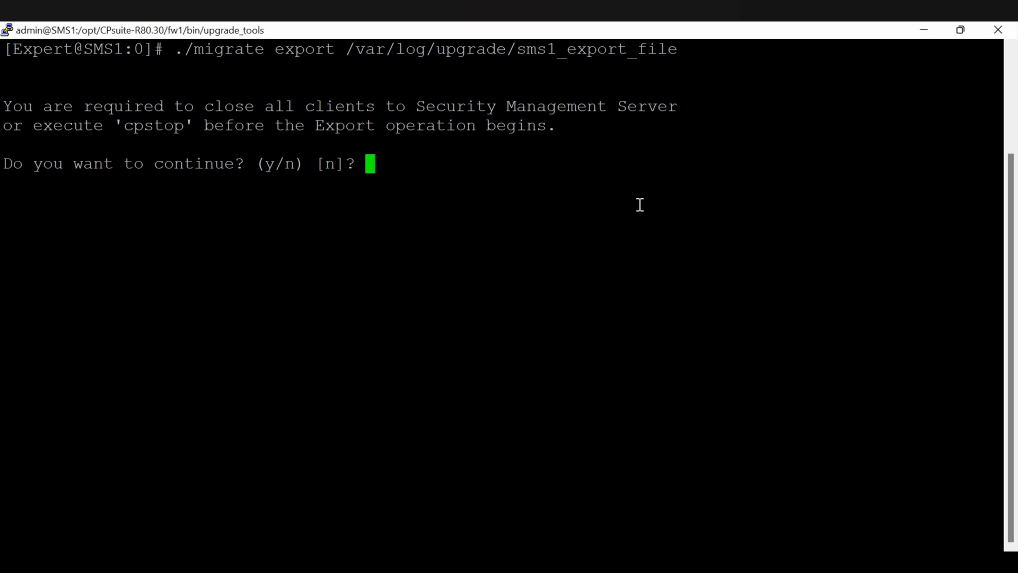
{"action": "type", "text": "y"}
{"action": "key", "text": "Return"}
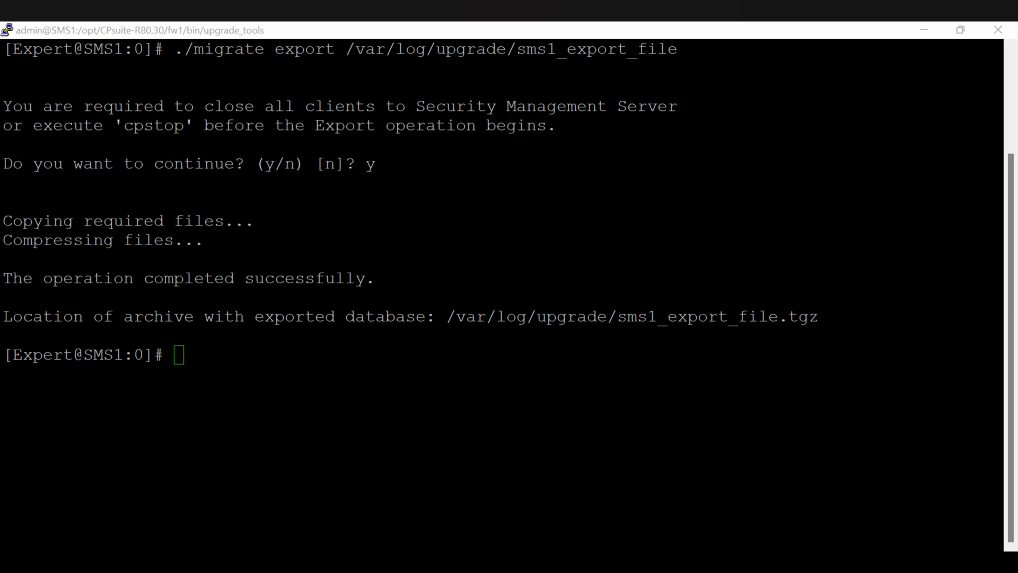
Mark up the completed export output and archive path sms1_export_file.tgz, then clear the annotations.
{"action": "mouse_move", "coordinate": [370, 253]}
{"action": "left_mouse_down"}
{"action": "mouse_move", "coordinate": [341, 241]}
{"action": "mouse_move", "coordinate": [253, 244]}
{"action": "mouse_move", "coordinate": [277, 305]}
{"action": "mouse_move", "coordinate": [377, 265]}
{"action": "mouse_move", "coordinate": [359, 247]}
{"action": "left_mouse_up"}
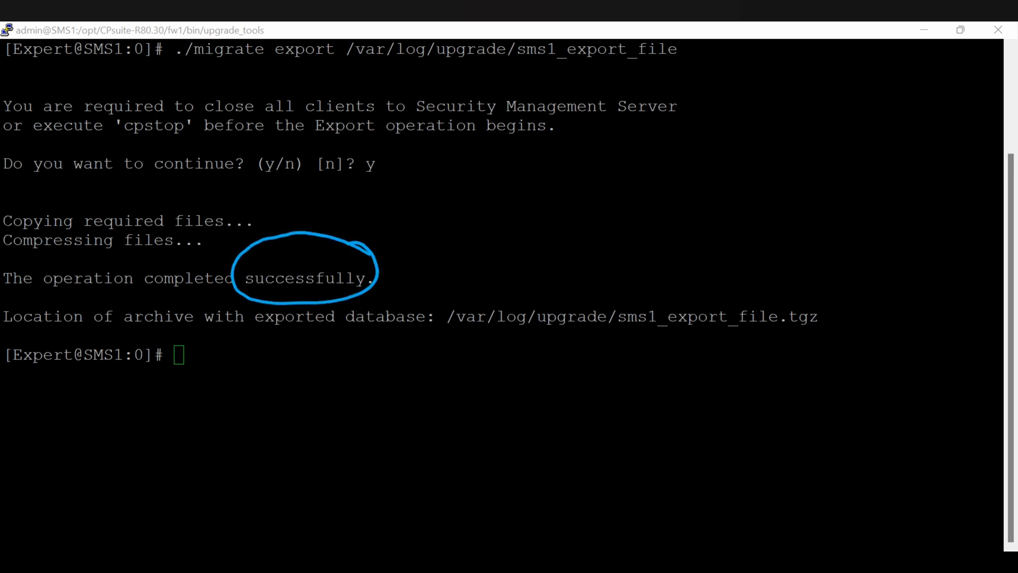
{"action": "left_click_drag", "start_coordinate": [462, 283], "coordinate": [474, 358]}
{"action": "mouse_move", "coordinate": [814, 265]}
{"action": "left_mouse_down"}
{"action": "mouse_move", "coordinate": [842, 350]}
{"action": "mouse_move", "coordinate": [799, 362]}
{"action": "left_mouse_up"}
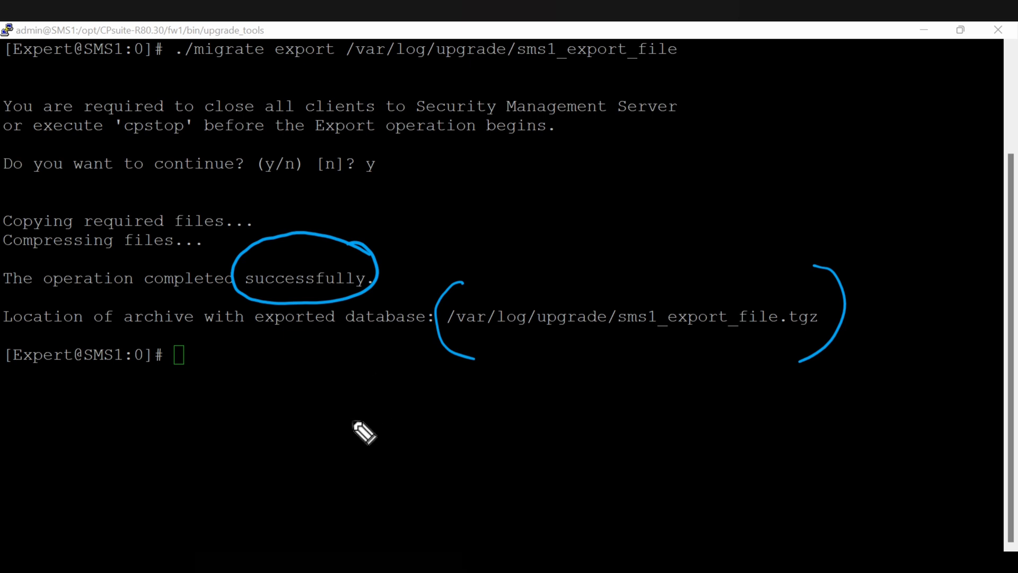
{"action": "mouse_move", "coordinate": [351, 431]}
{"action": "left_mouse_down"}
{"action": "mouse_move", "coordinate": [355, 454]}
{"action": "mouse_move", "coordinate": [377, 427]}
{"action": "mouse_move", "coordinate": [393, 436]}
{"action": "mouse_move", "coordinate": [496, 414]}
{"action": "mouse_move", "coordinate": [518, 428]}
{"action": "mouse_move", "coordinate": [522, 396]}
{"action": "mouse_move", "coordinate": [580, 424]}
{"action": "left_mouse_up"}
{"action": "mouse_move", "coordinate": [513, 487]}
{"action": "left_mouse_down"}
{"action": "mouse_move", "coordinate": [621, 471]}
{"action": "mouse_move", "coordinate": [624, 443]}
{"action": "left_mouse_up"}
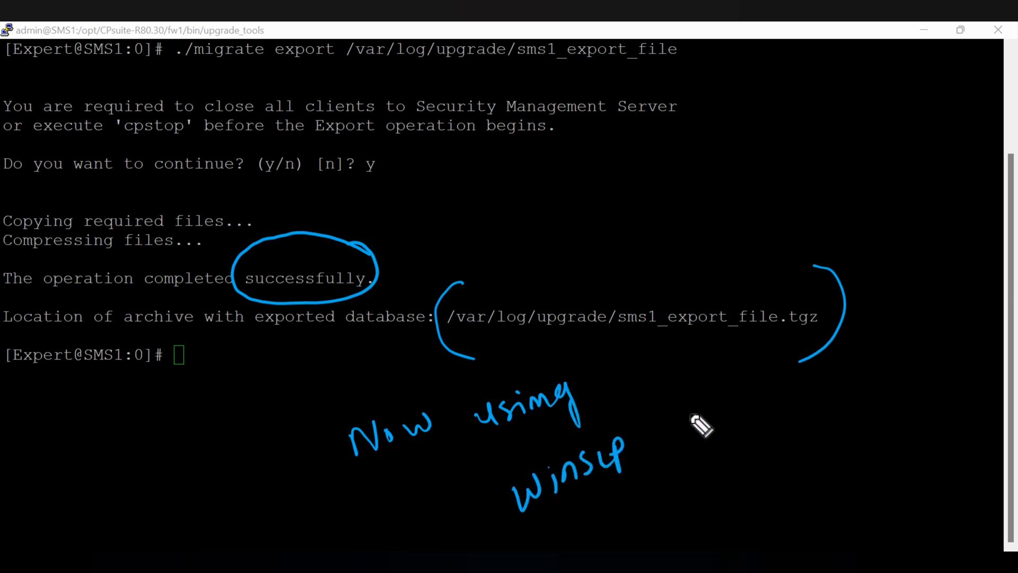
{"action": "mouse_move", "coordinate": [690, 443]}
{"action": "left_mouse_down"}
{"action": "mouse_move", "coordinate": [675, 466]}
{"action": "mouse_move", "coordinate": [709, 433]}
{"action": "mouse_move", "coordinate": [718, 454]}
{"action": "left_mouse_up"}
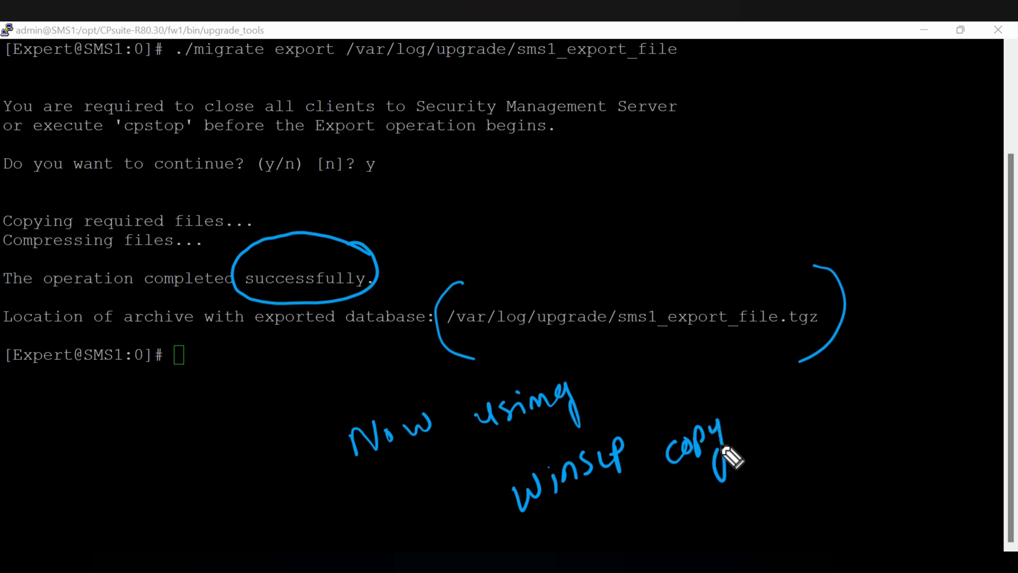
{"action": "mouse_move", "coordinate": [700, 406]}
{"action": "left_mouse_down"}
{"action": "mouse_move", "coordinate": [706, 351]}
{"action": "mouse_move", "coordinate": [720, 366]}
{"action": "left_mouse_up"}
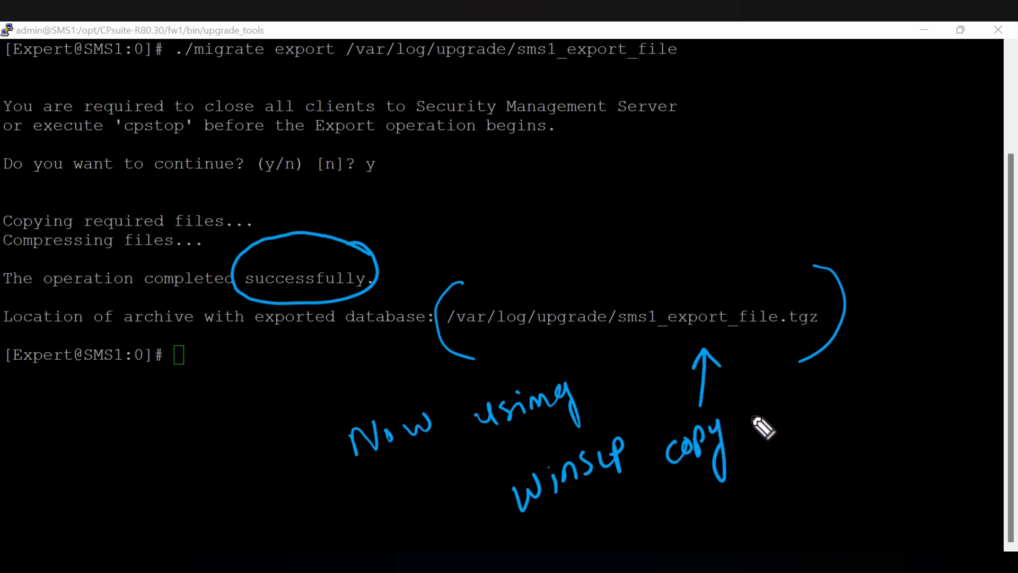
{"action": "mouse_move", "coordinate": [751, 418]}
{"action": "left_mouse_down"}
{"action": "mouse_move", "coordinate": [763, 428]}
{"action": "mouse_move", "coordinate": [809, 416]}
{"action": "left_mouse_up"}
{"action": "mouse_move", "coordinate": [814, 400]}
{"action": "left_mouse_down"}
{"action": "mouse_move", "coordinate": [841, 409]}
{"action": "mouse_move", "coordinate": [888, 371]}
{"action": "mouse_move", "coordinate": [887, 432]}
{"action": "left_mouse_up"}
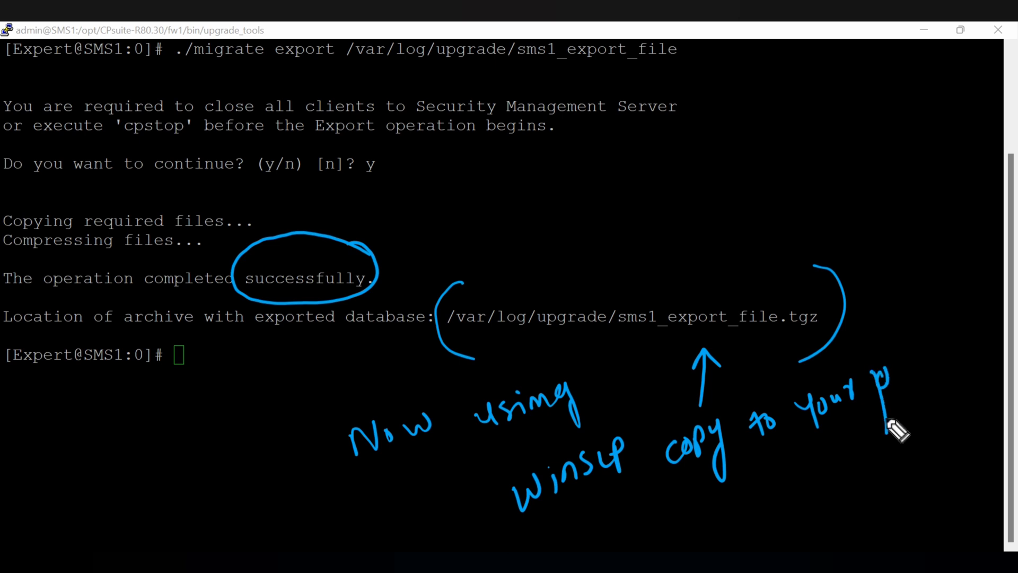
{"action": "left_click_drag", "start_coordinate": [908, 370], "coordinate": [921, 389]}
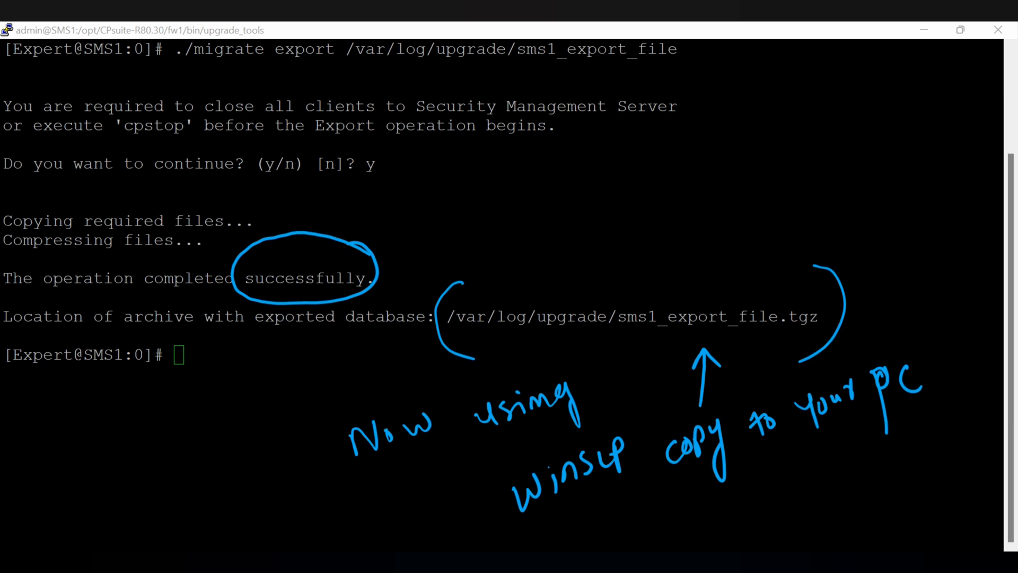
{"action": "key", "text": "ctrl+shift+z"}
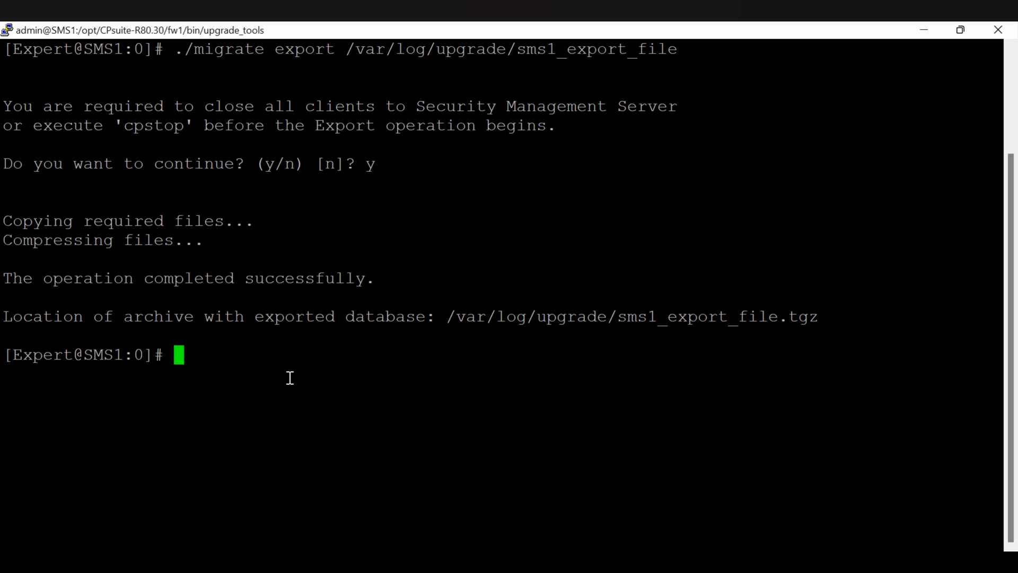
Run chsh -s /bin/bash admin to give admin a bash login shell.
{"action": "type", "text": "chsh "}
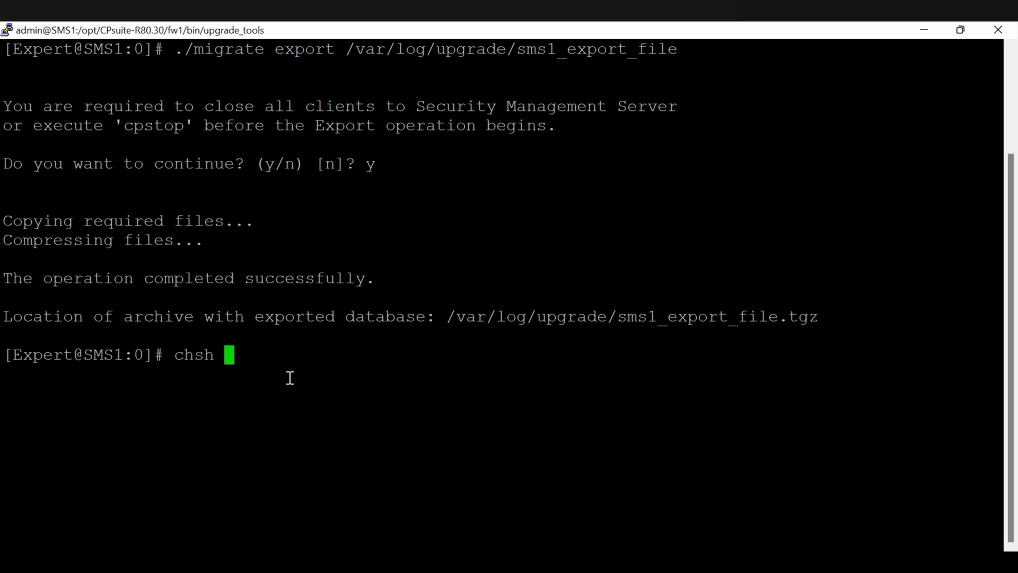
{"action": "type", "text": "-s /bin."}
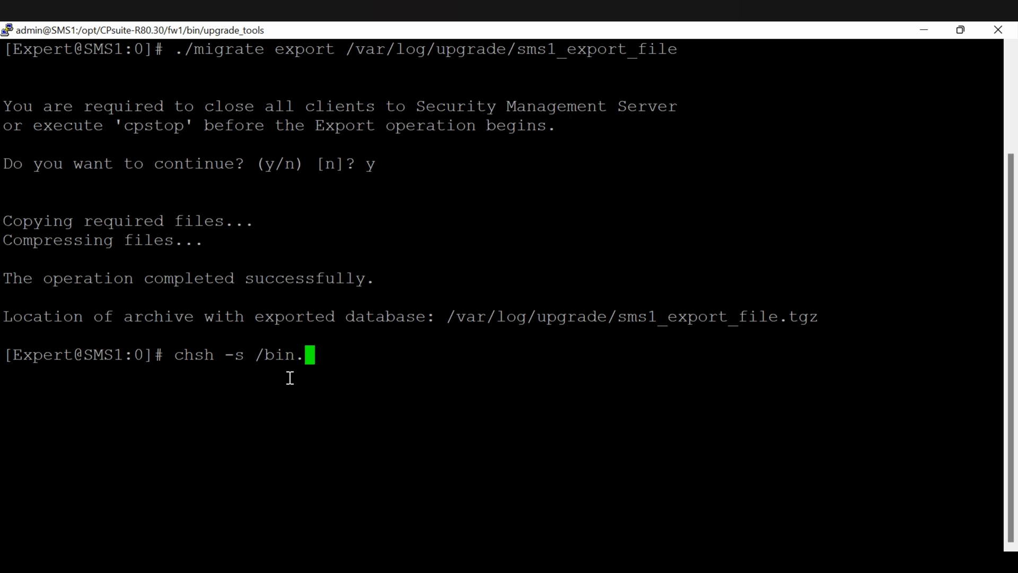
{"action": "key", "text": "BackSpace"}
{"action": "type", "text": "/bash adm"}
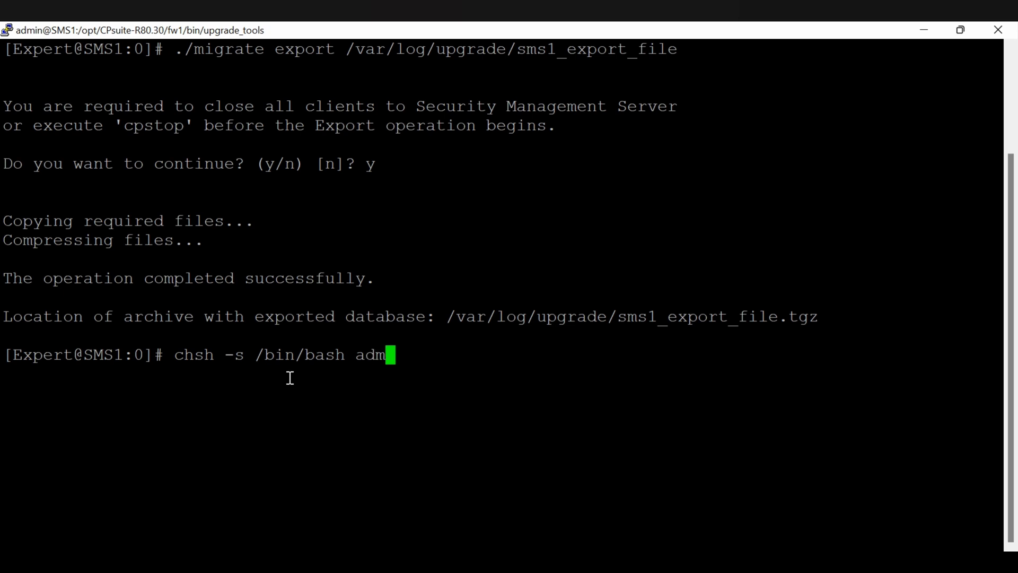
{"action": "type", "text": "in"}
{"action": "key", "text": "Return"}
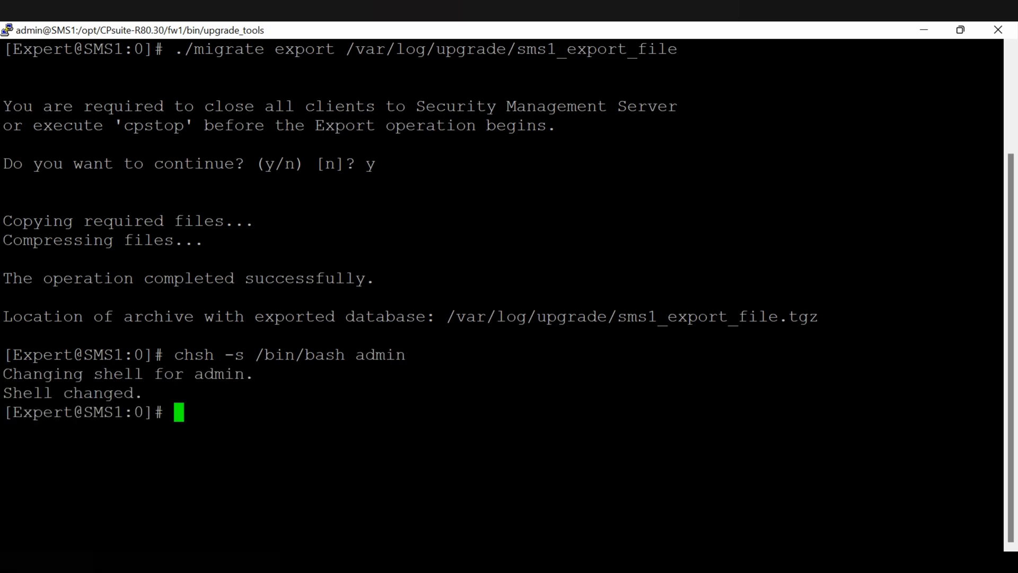
Find WinSCP through the Windows search and launch it.
{"action": "left_click", "coordinate": [333, 563]}
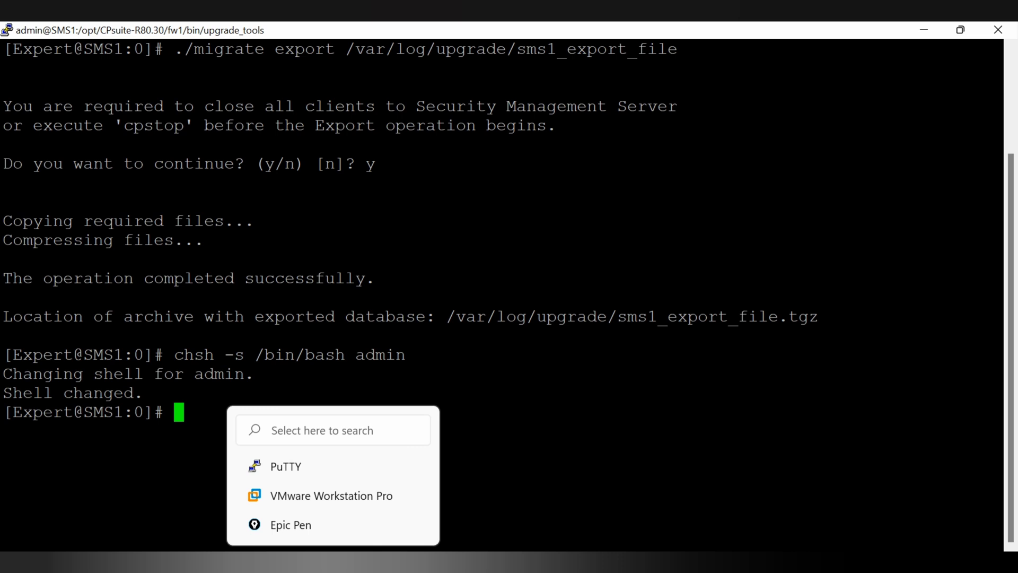
{"action": "left_click", "coordinate": [333, 562]}
{"action": "type", "text": "wi"}
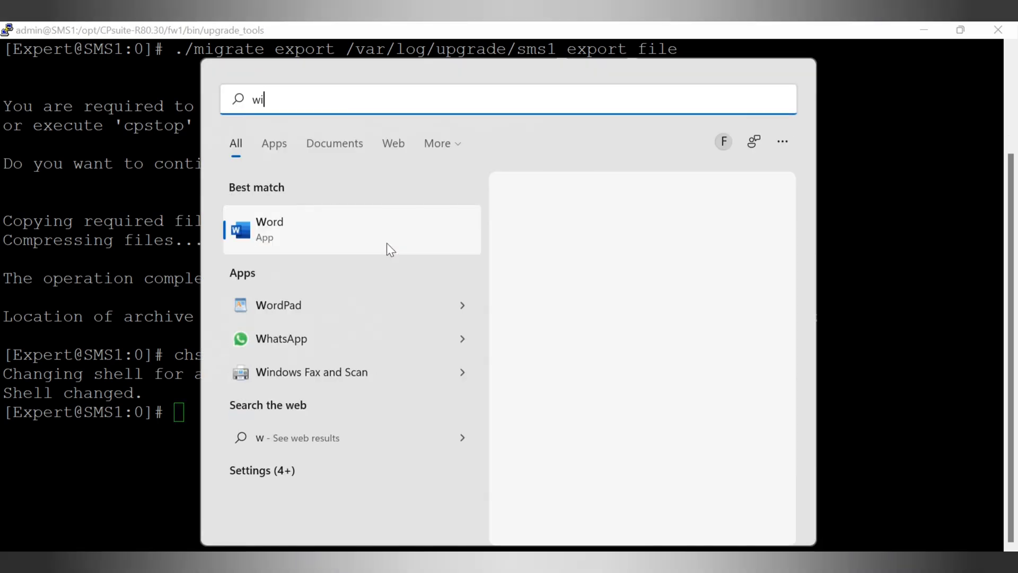
{"action": "type", "text": "nscP"}
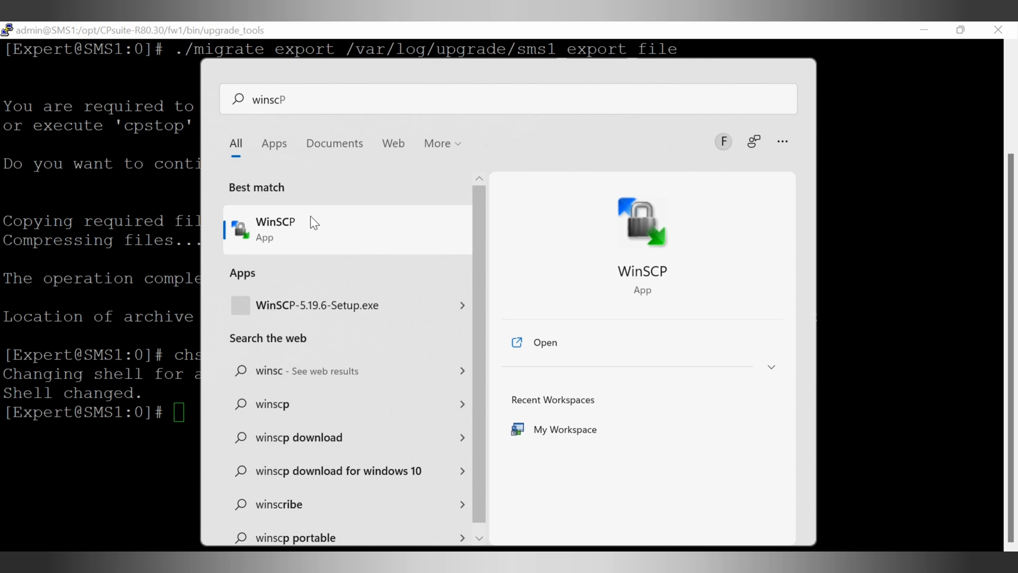
{"action": "left_click", "coordinate": [310, 222]}
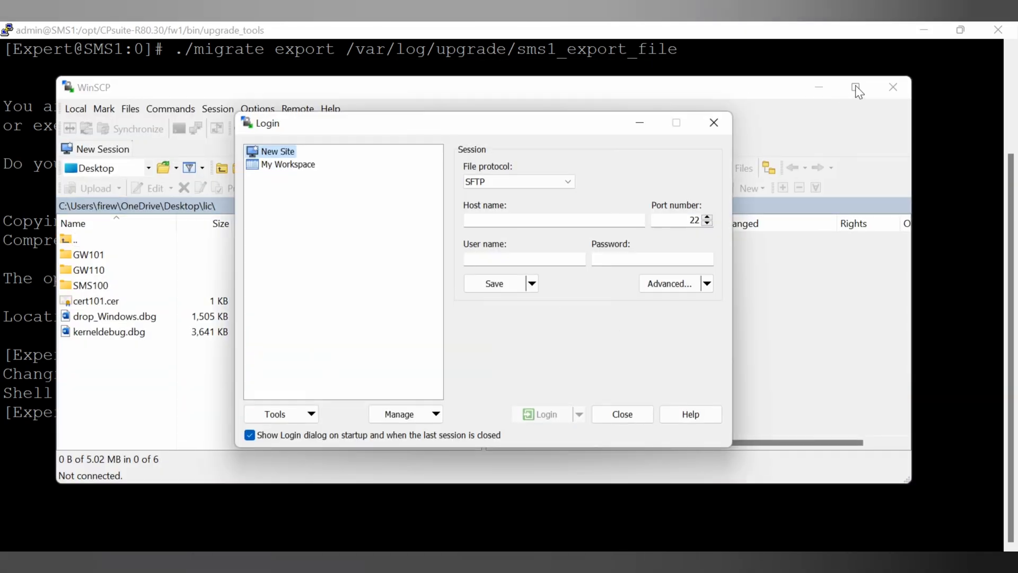
Log in to host 192.168.1.101 as admin with the account password.
{"action": "left_click", "coordinate": [521, 219]}
{"action": "type", "text": "192"}
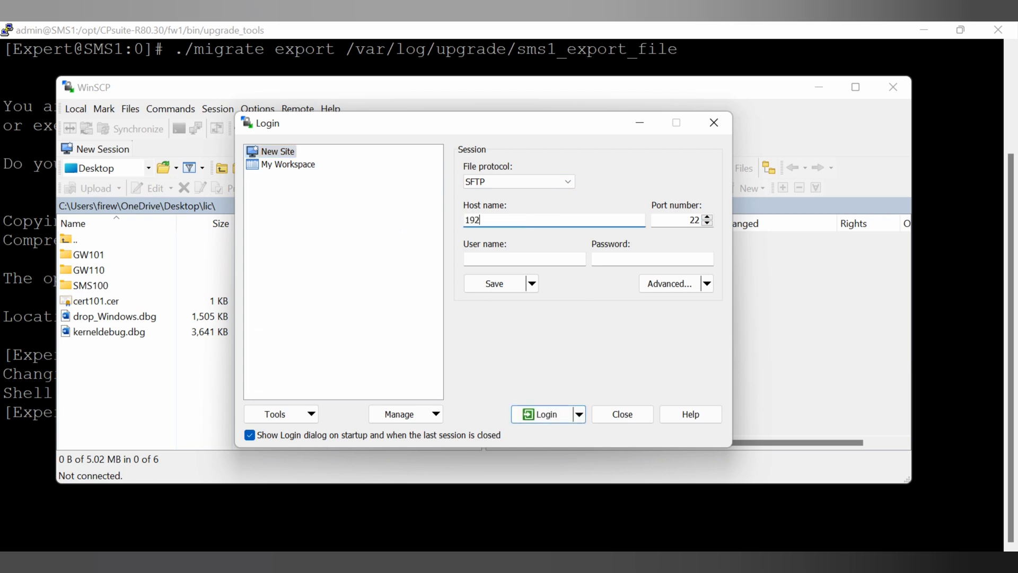
{"action": "type", "text": ".168.1.101"}
{"action": "left_click", "coordinate": [516, 262]}
{"action": "type", "text": "admin"}
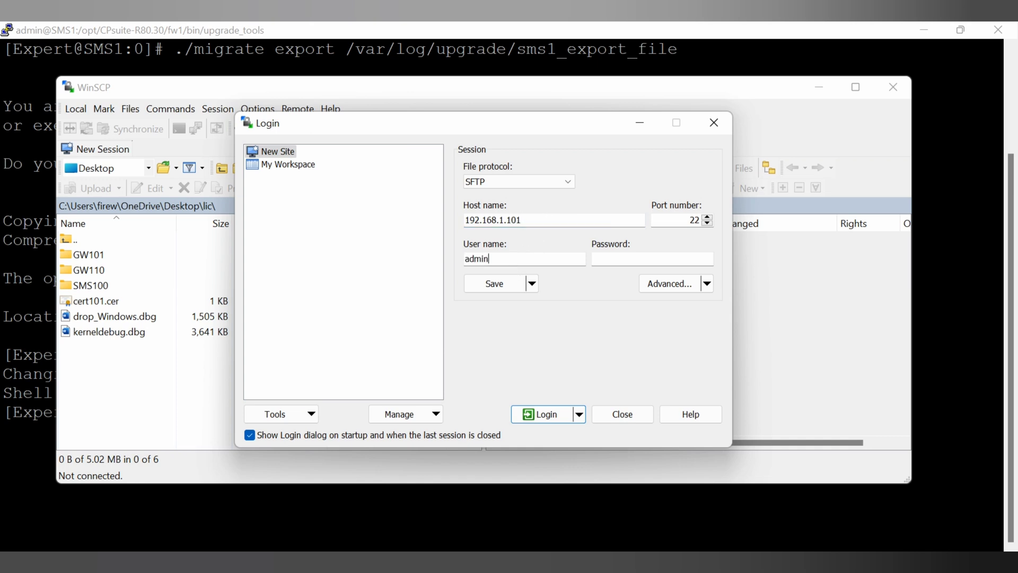
{"action": "key", "text": "Tab"}
{"action": "type", "text": "12345678"}
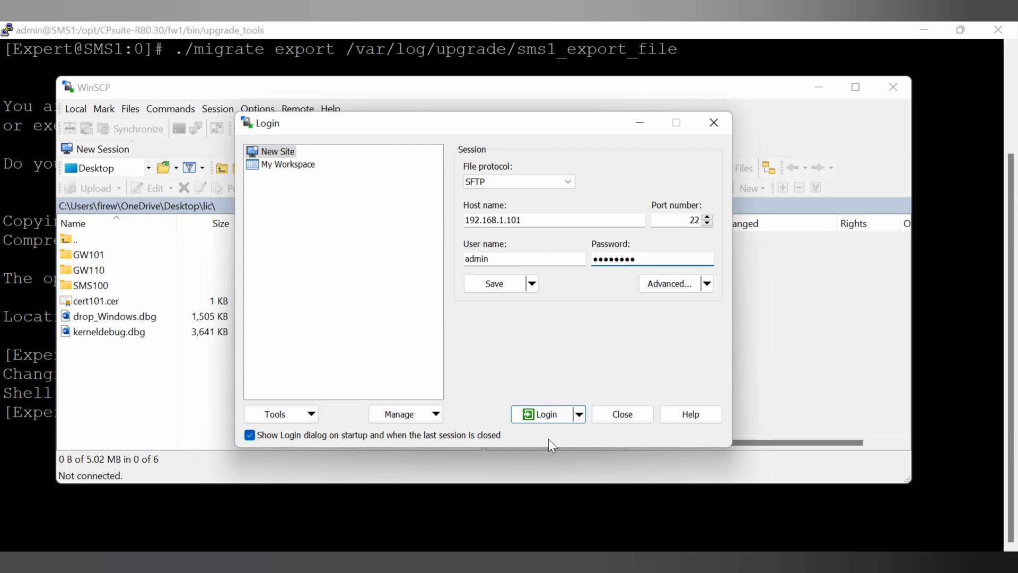
{"action": "left_click", "coordinate": [555, 417]}
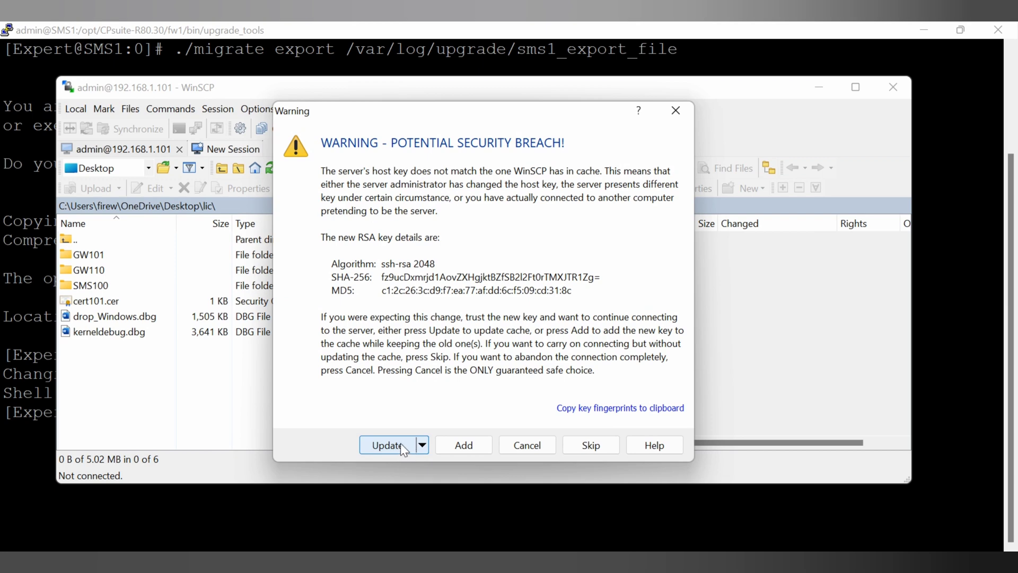
Accept the server's new host key and jump to the remote root folder.
{"action": "left_click", "coordinate": [583, 445]}
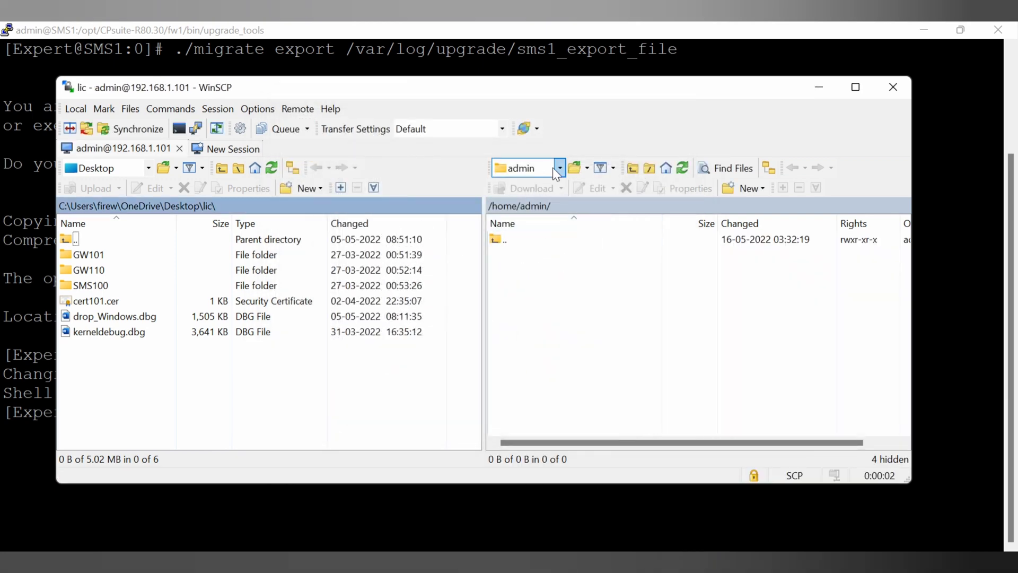
{"action": "left_click", "coordinate": [553, 169]}
{"action": "left_click", "coordinate": [538, 186]}
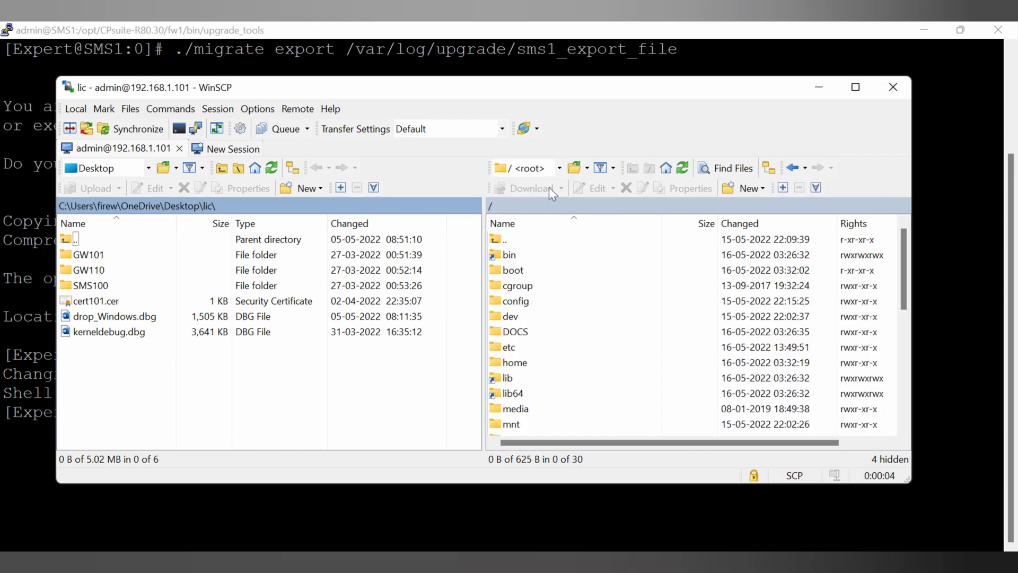
Browse to /var/log/upgrade and select sms1_export_file.tgz.
{"action": "scroll", "coordinate": [615, 265], "scroll_direction": "down", "scroll_amount": 2}
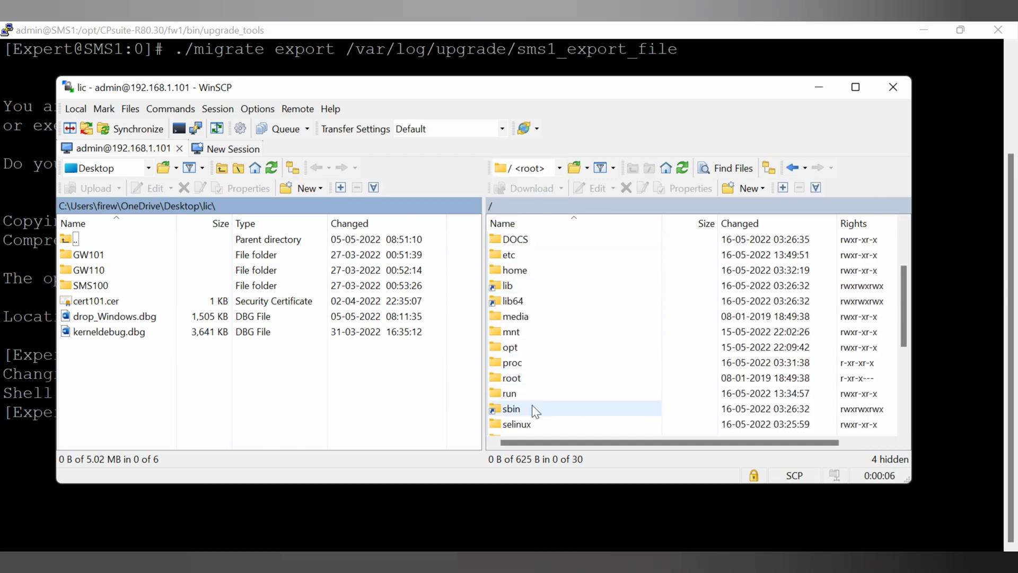
{"action": "scroll", "coordinate": [539, 374], "scroll_direction": "down", "scroll_amount": 3}
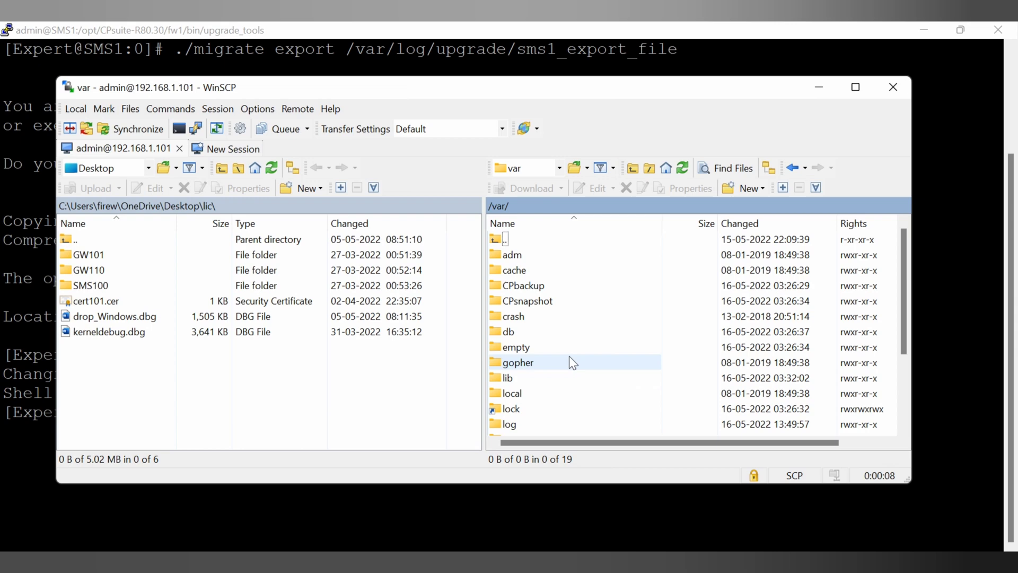
{"action": "scroll", "coordinate": [567, 284], "scroll_direction": "down", "scroll_amount": 2}
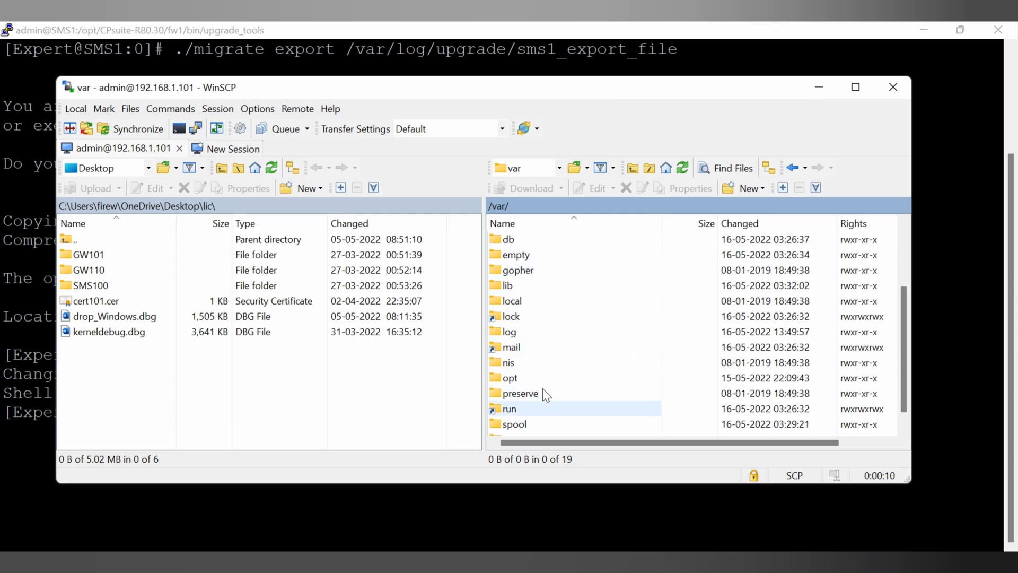
{"action": "double_click", "coordinate": [530, 332]}
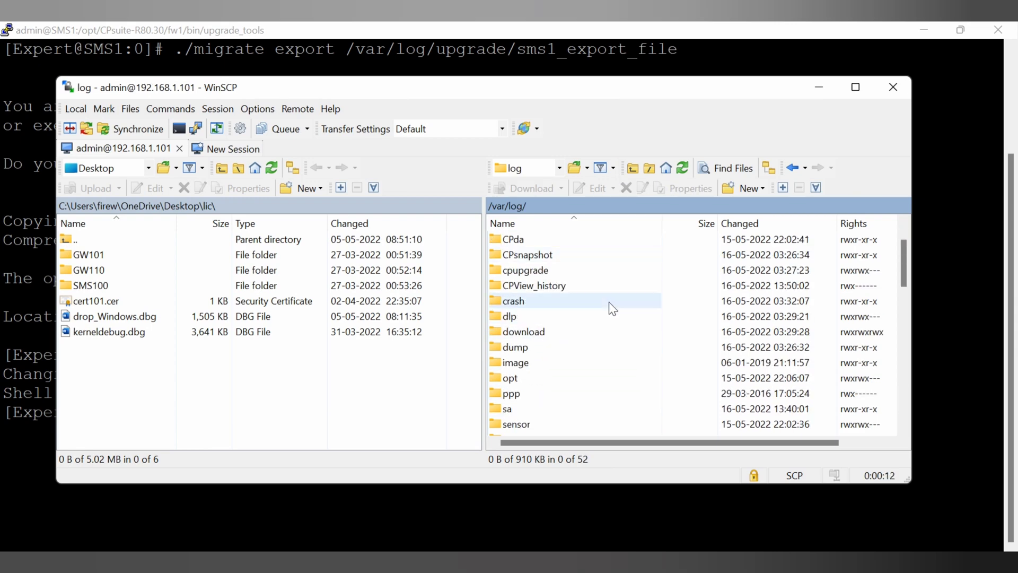
{"action": "scroll", "coordinate": [595, 315], "scroll_direction": "down", "scroll_amount": 3}
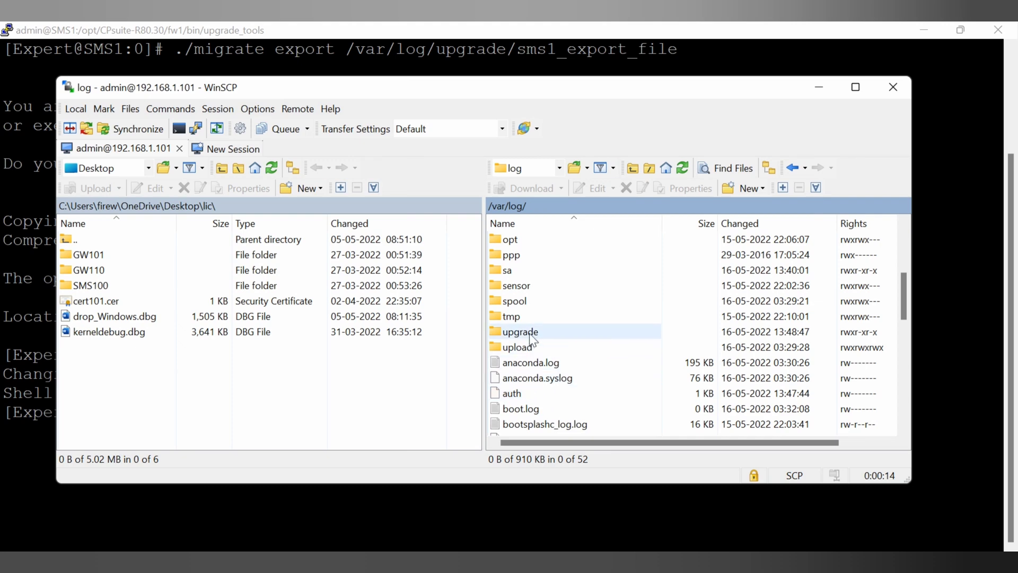
{"action": "double_click", "coordinate": [529, 333]}
{"action": "left_click", "coordinate": [562, 271]}
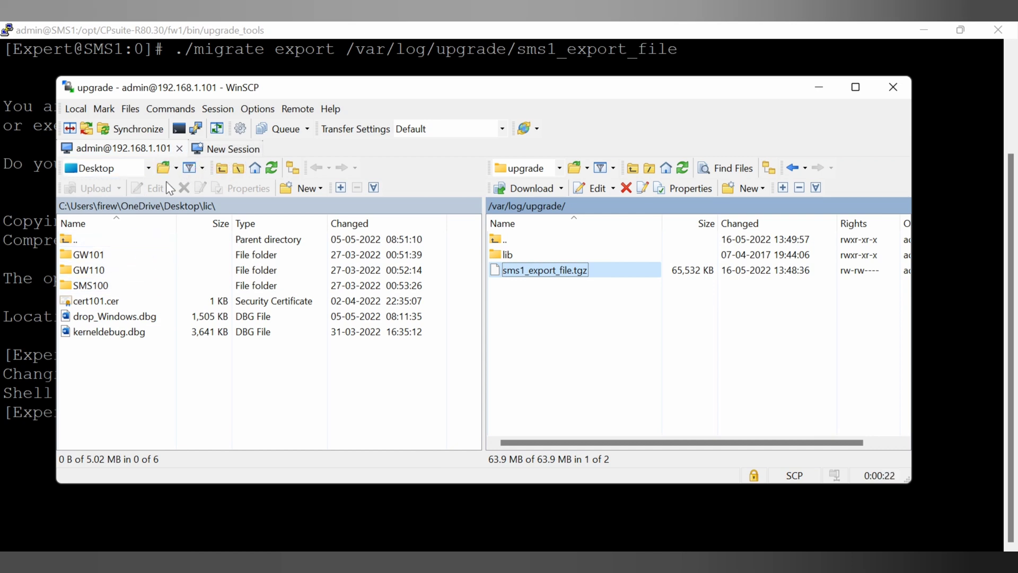
Point the local panel at C:\Check Point Work and drag sms1_export_file.tgz into it.
{"action": "left_click", "coordinate": [240, 170]}
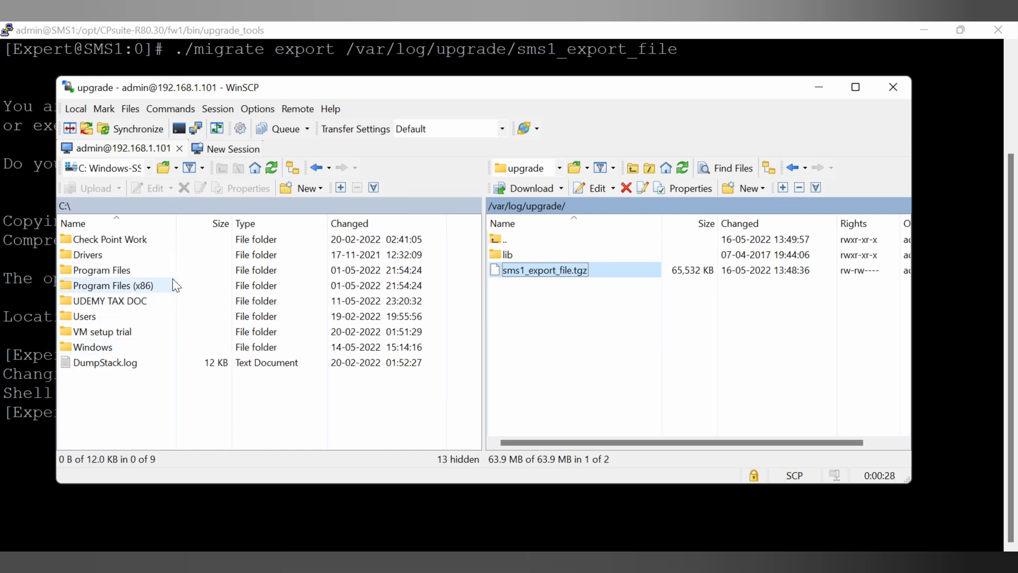
{"action": "double_click", "coordinate": [140, 239]}
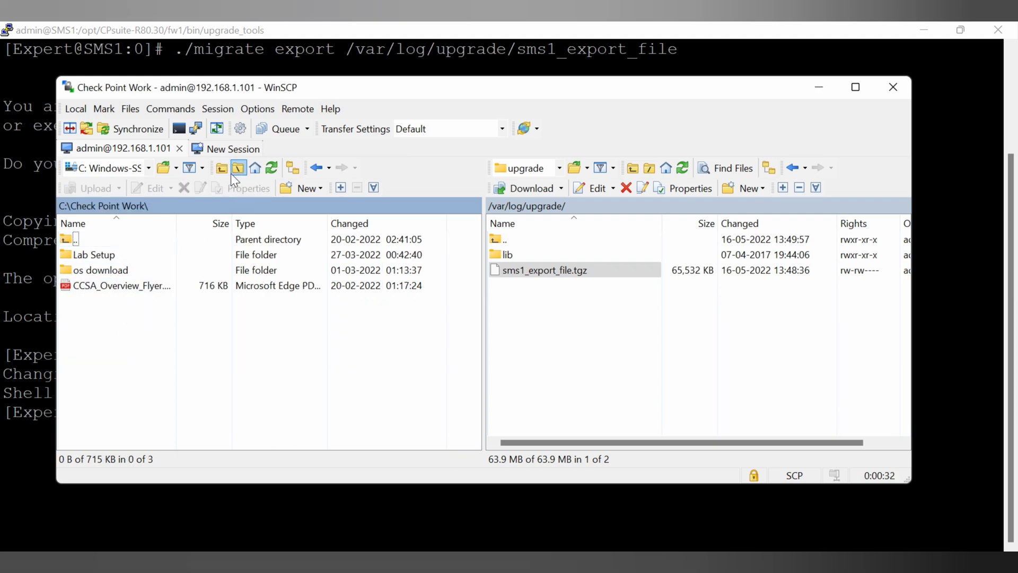
{"action": "left_click", "coordinate": [177, 167]}
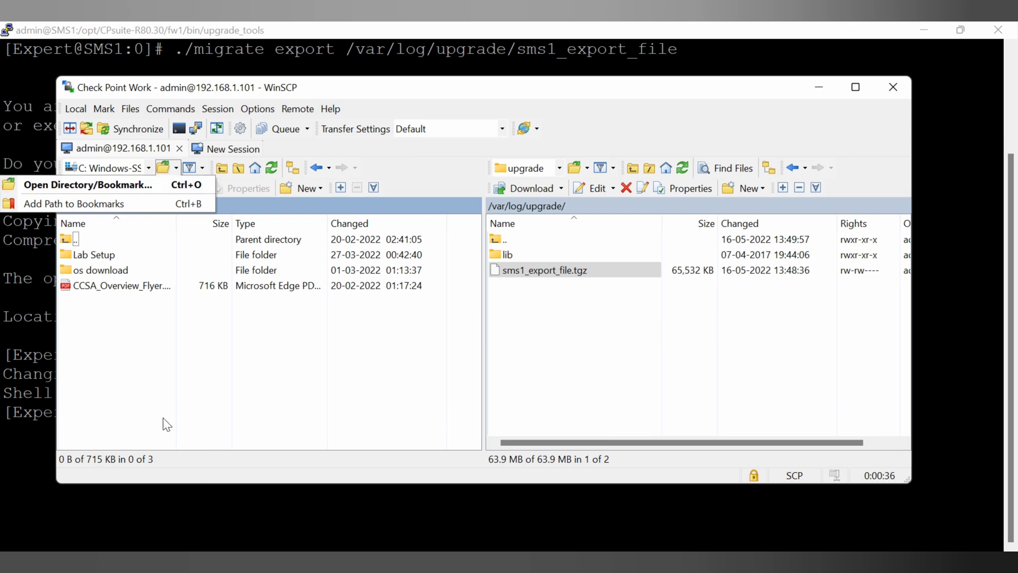
{"action": "left_click", "coordinate": [179, 395]}
{"action": "left_click", "coordinate": [536, 274]}
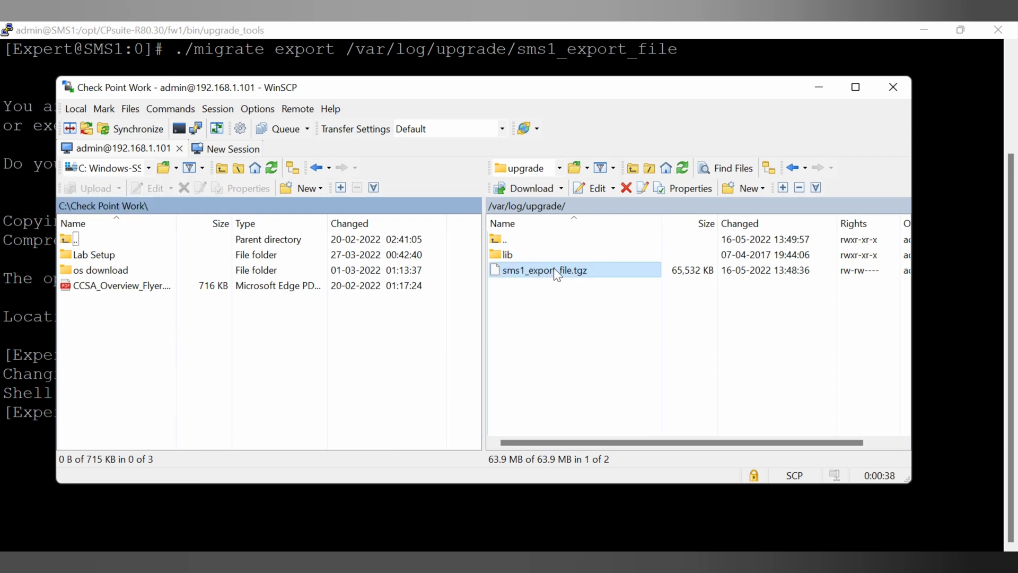
{"action": "left_click_drag", "start_coordinate": [575, 274], "coordinate": [239, 338]}
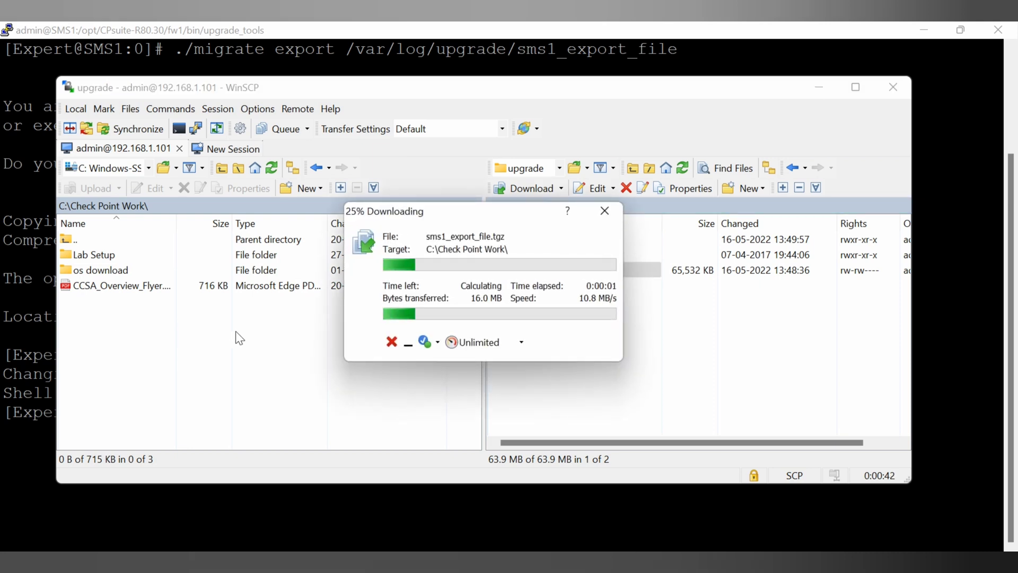